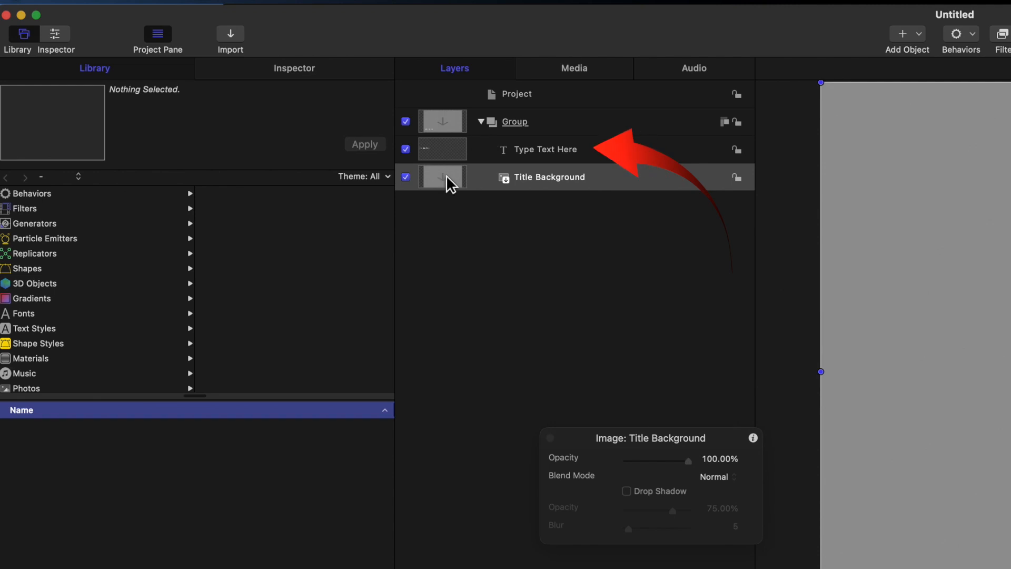
# - Delete the Title Background layer from the group
pyautogui.click(447, 178)
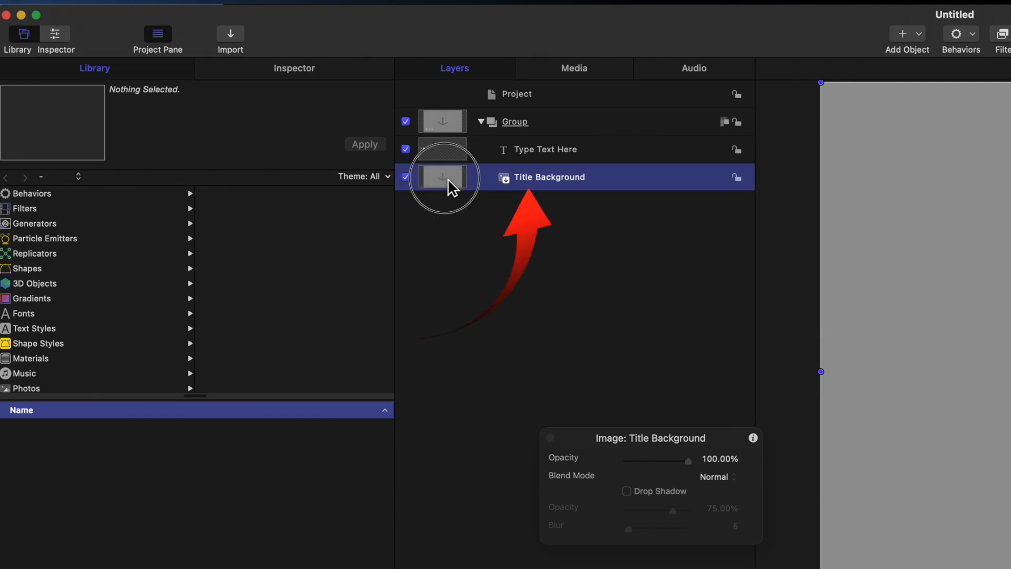
pyautogui.press('Delete')
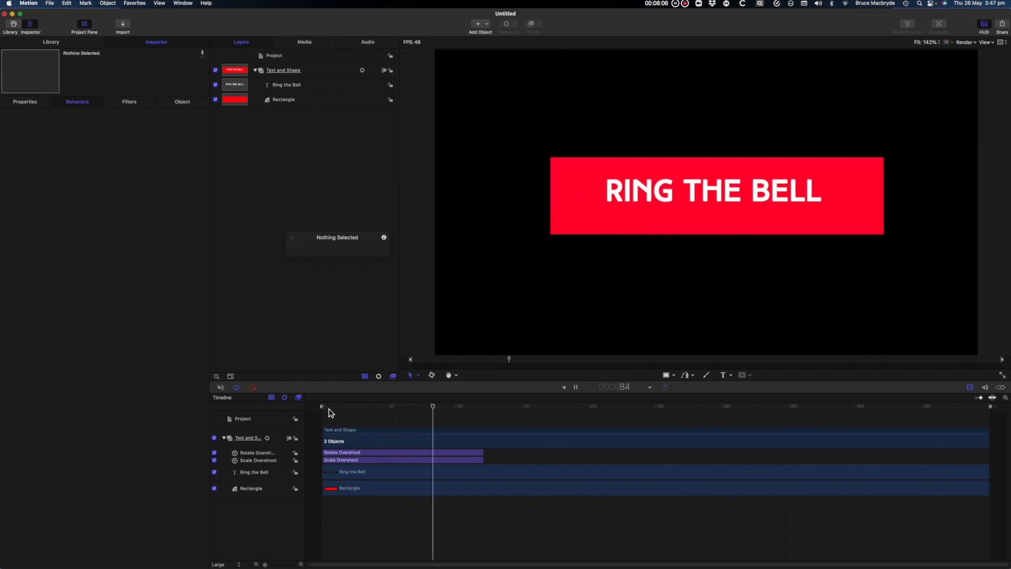
pyautogui.press('space')
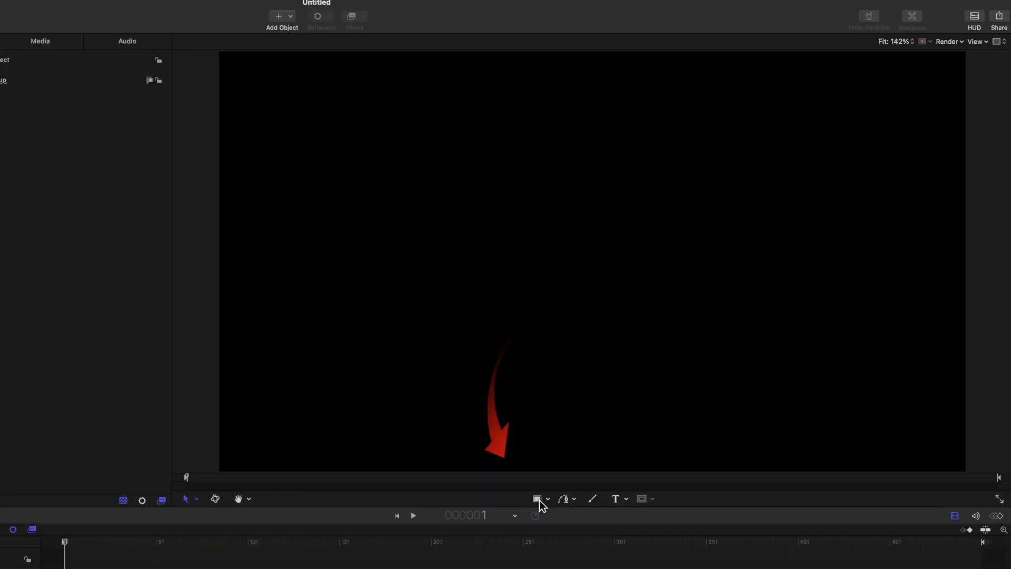
# - Draw a wide horizontal rectangle across the middle of the canvas and set its fill color to red
pyautogui.click(666, 375)
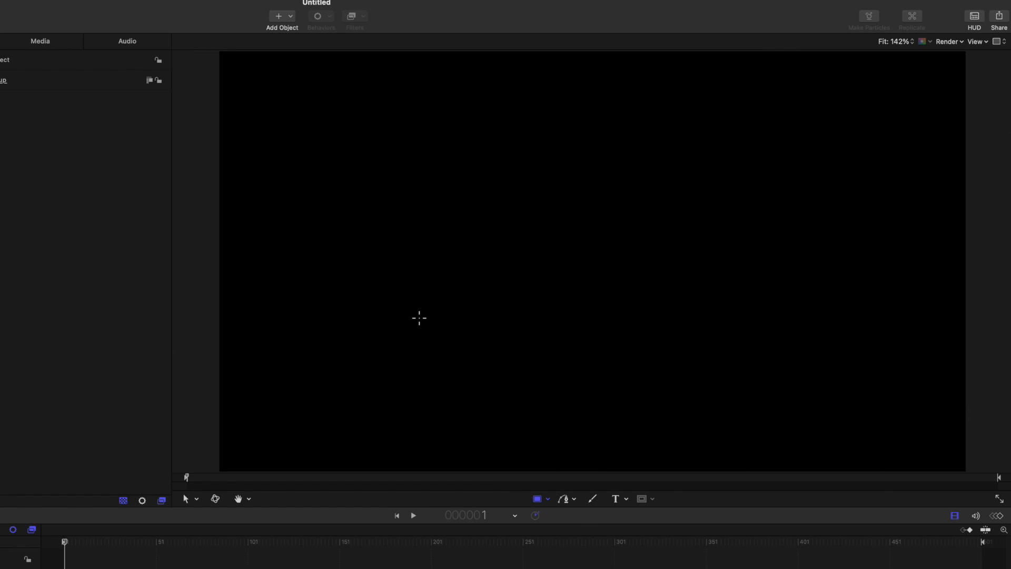
pyautogui.moveTo(374, 216)
pyautogui.mouseDown()
pyautogui.moveTo(375, 227)
pyautogui.moveTo(824, 314)
pyautogui.mouseUp()
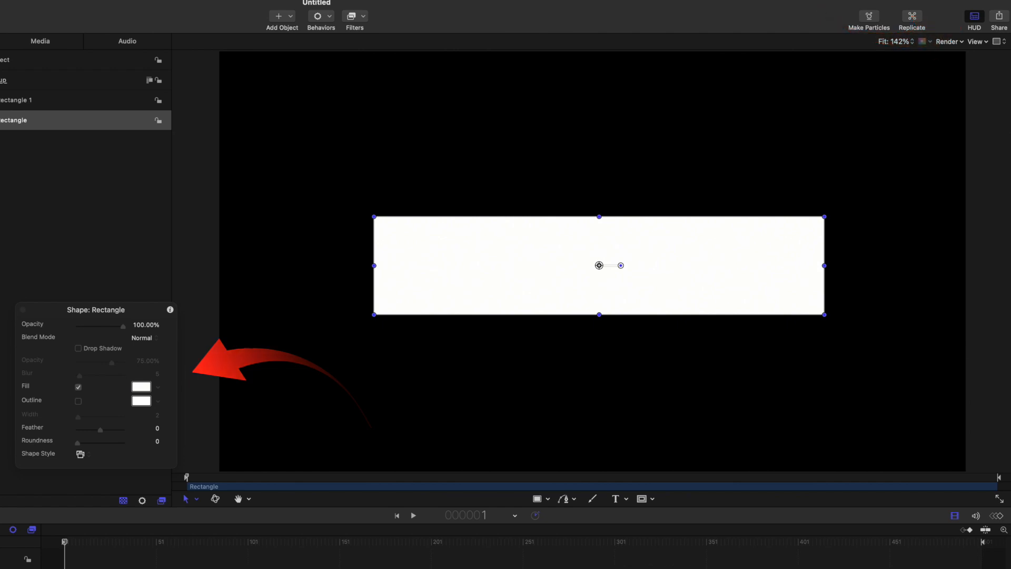
pyautogui.click(141, 387)
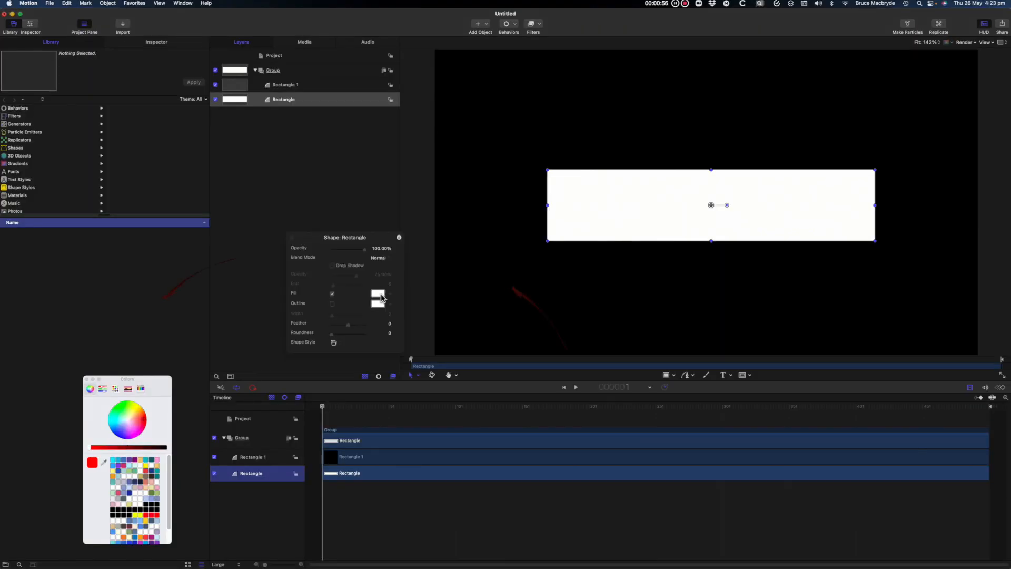
pyautogui.click(381, 296)
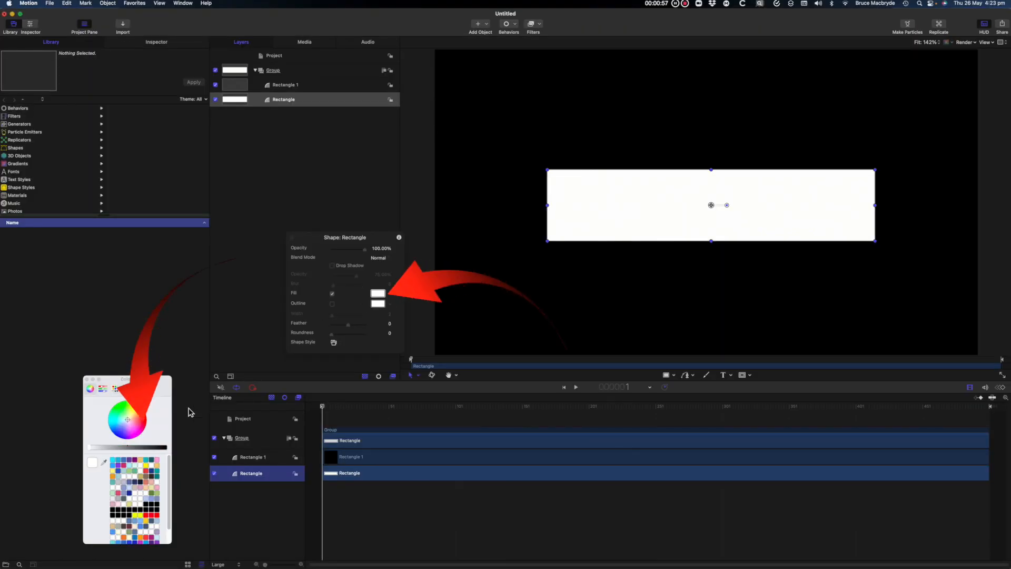
pyautogui.click(146, 424)
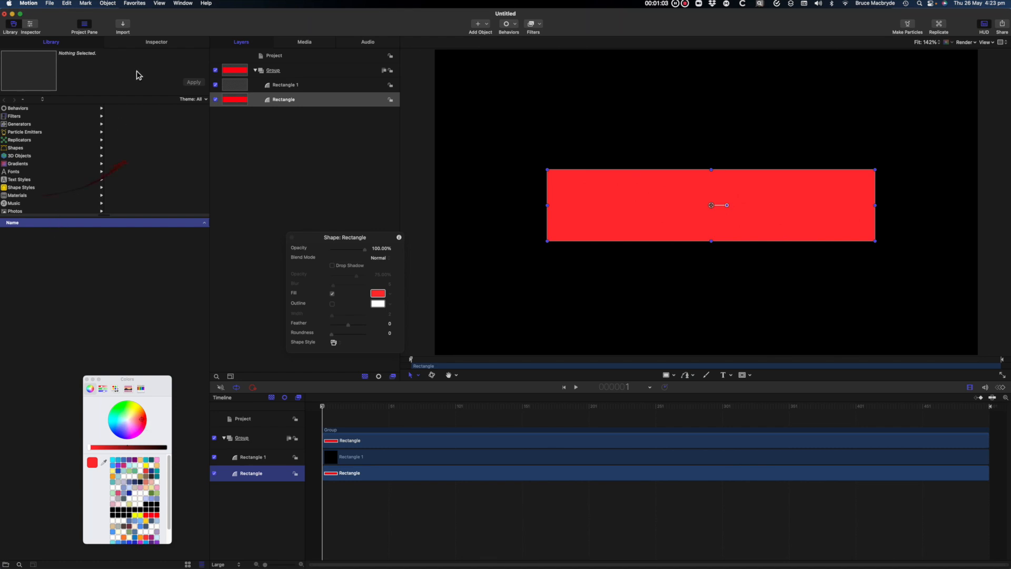
pyautogui.click(157, 42)
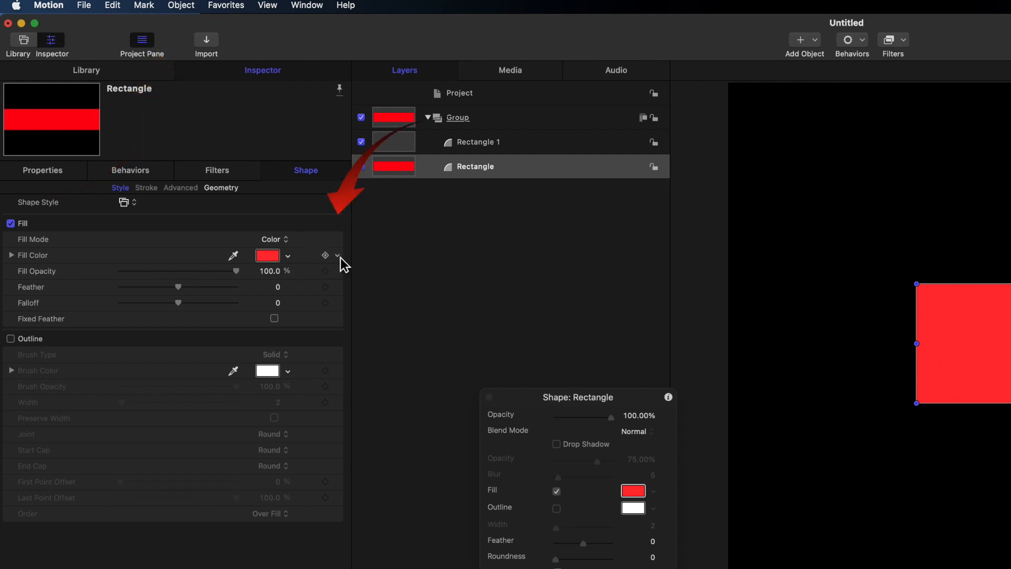
pyautogui.click(337, 256)
pyautogui.click(371, 442)
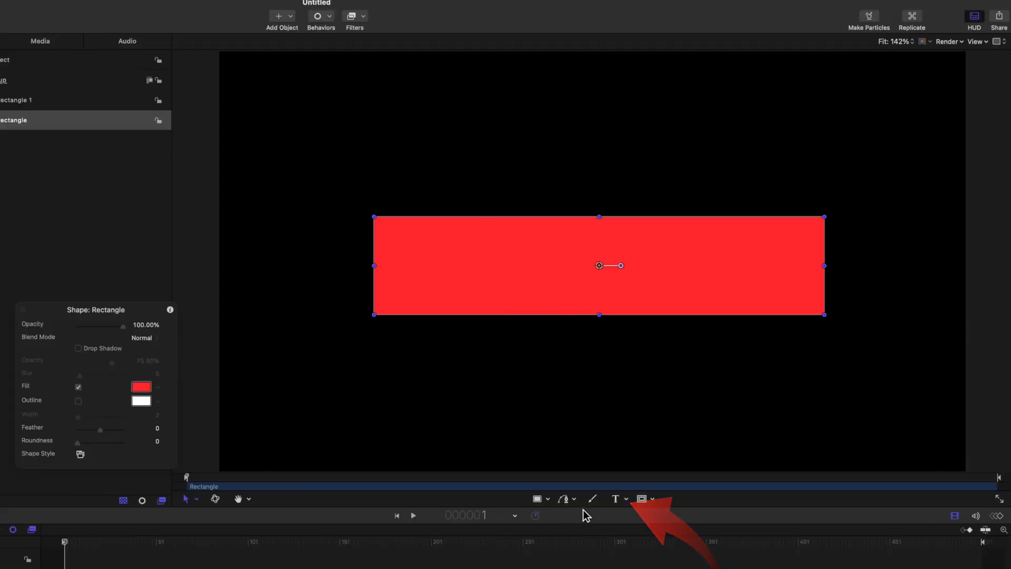
# - Add a text box inside the red rectangle reading "RING THE BELL"
pyautogui.click(618, 498)
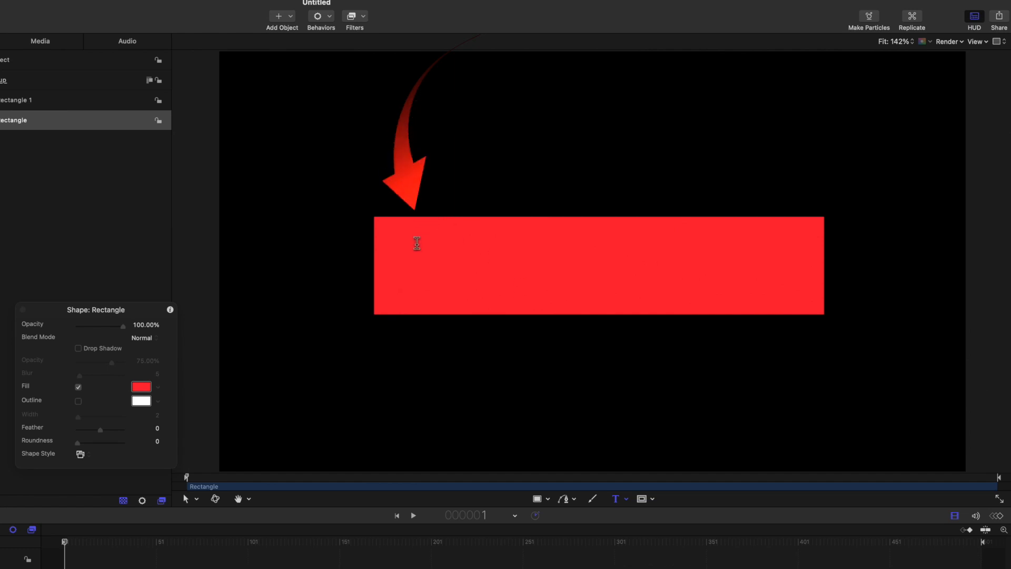
pyautogui.moveTo(415, 244); pyautogui.dragTo(732, 286)
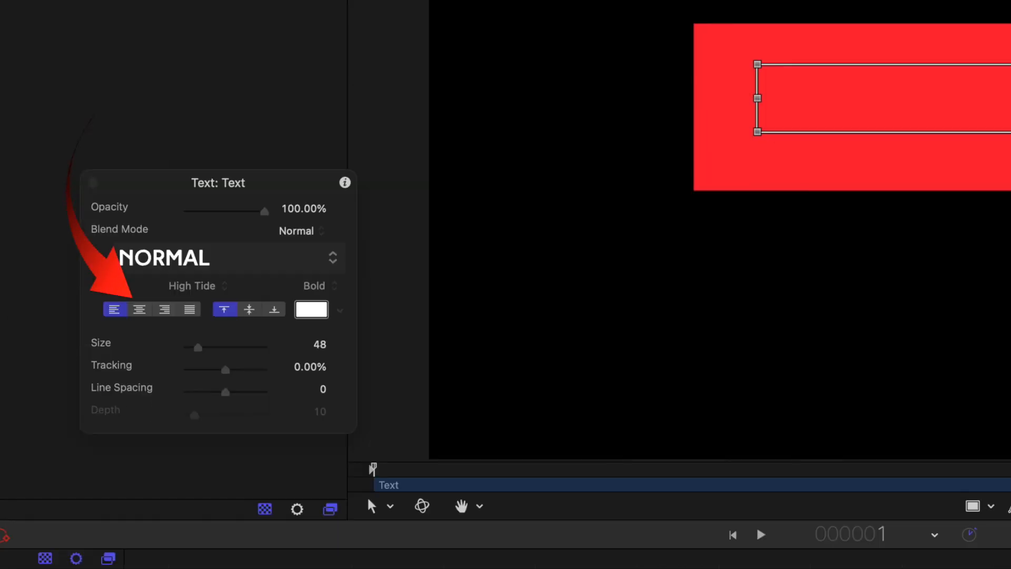
pyautogui.write('RING ')
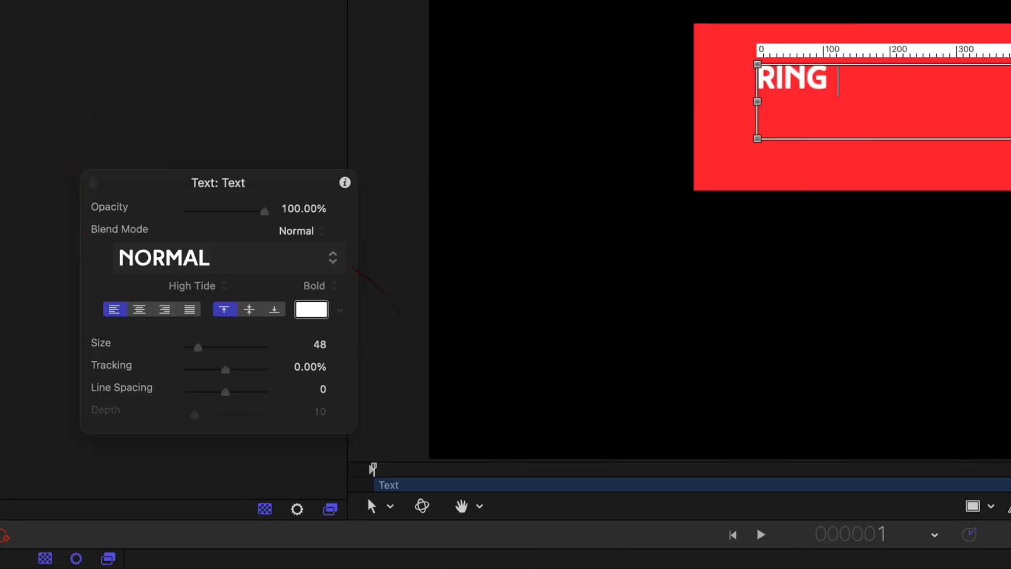
pyautogui.write('THE BELL')
# - Center-align the "RING THE BELL" text and set its size to 116
pyautogui.click(140, 311)
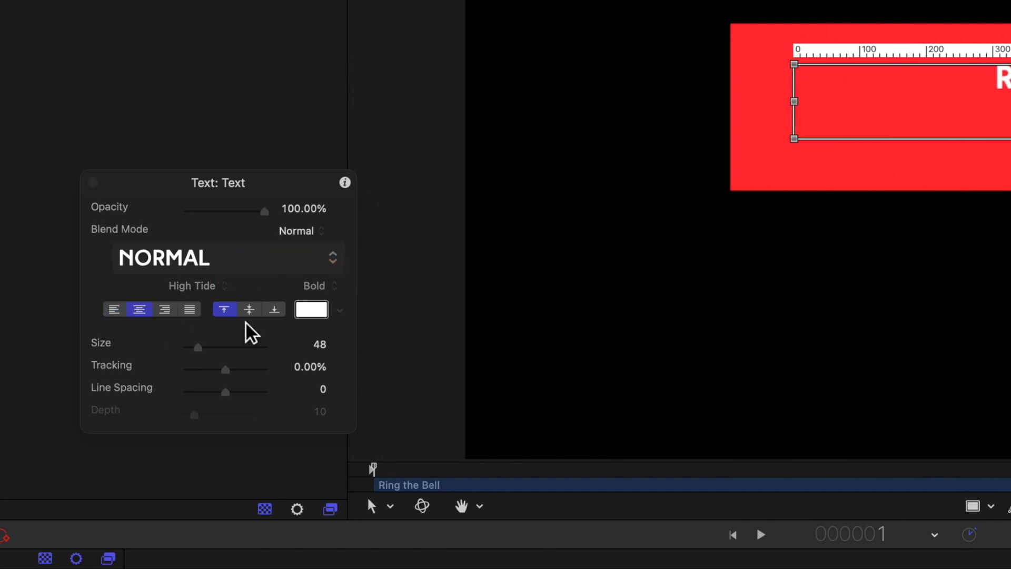
pyautogui.click(212, 285)
pyautogui.click(211, 288)
pyautogui.click(795, 138)
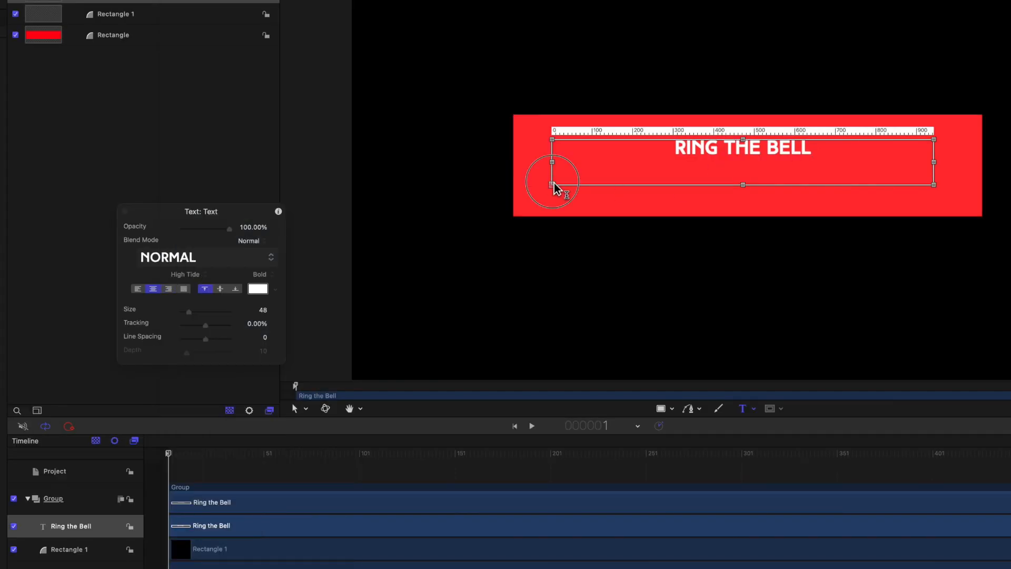
pyautogui.moveTo(189, 312); pyautogui.dragTo(201, 311)
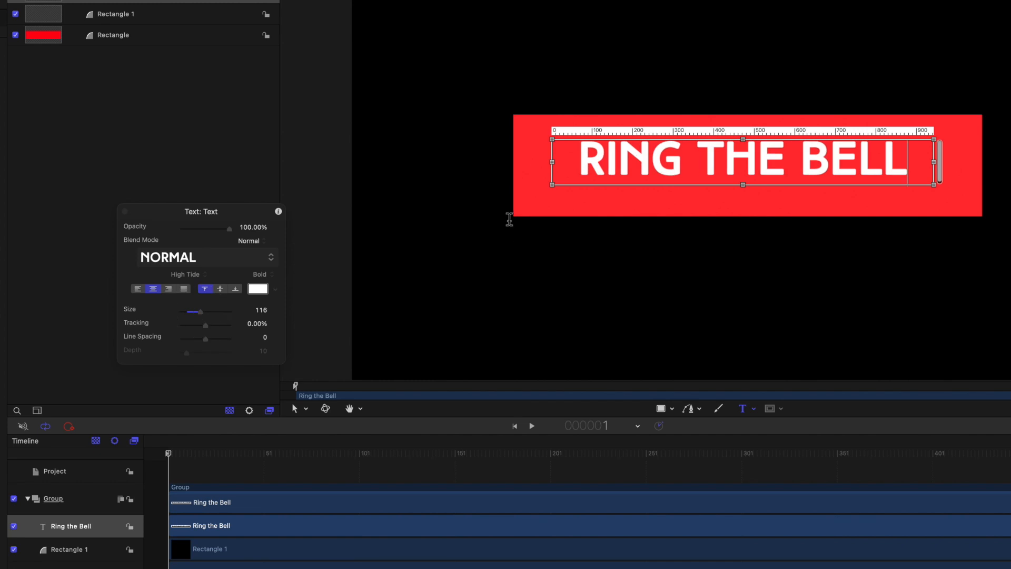
# - Select the red rectangle behind the text and adjust its lower-left corner slightly outward
pyautogui.click(61, 37)
pyautogui.moveTo(514, 219); pyautogui.dragTo(509, 220)
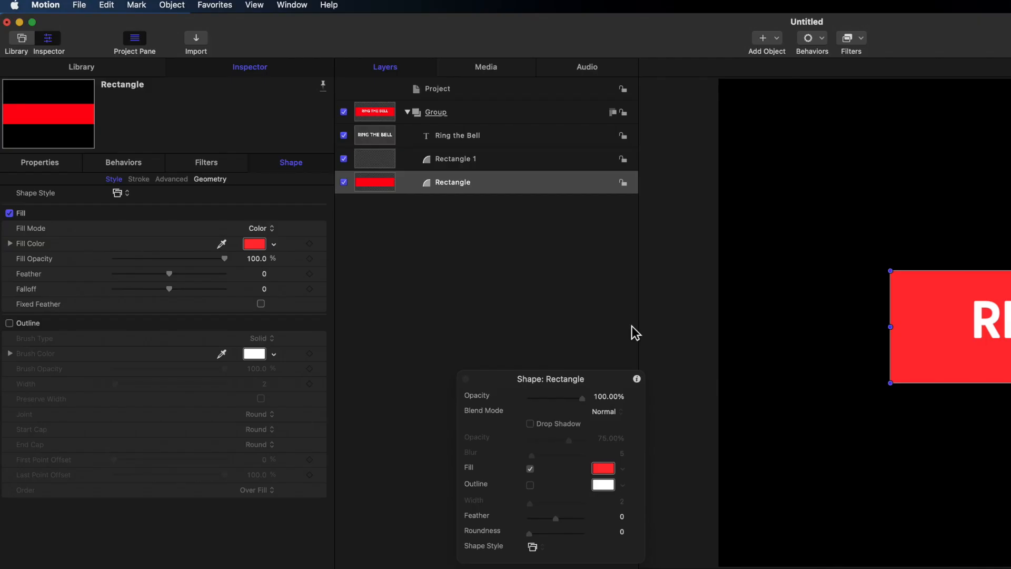
# - Rename the group containing the text and rectangle as "Text and Shape"
pyautogui.click(432, 112)
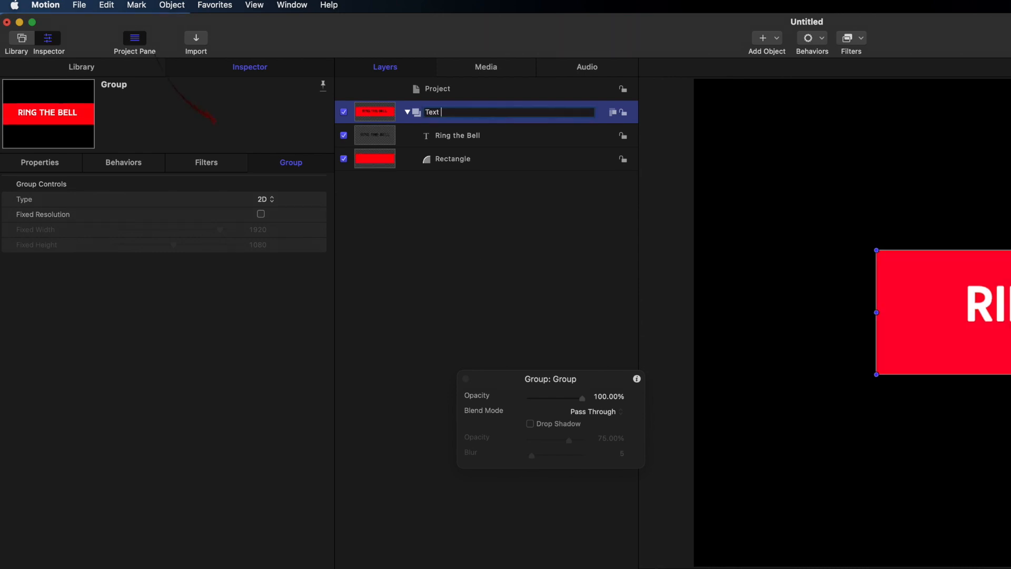
pyautogui.write('and Shape')
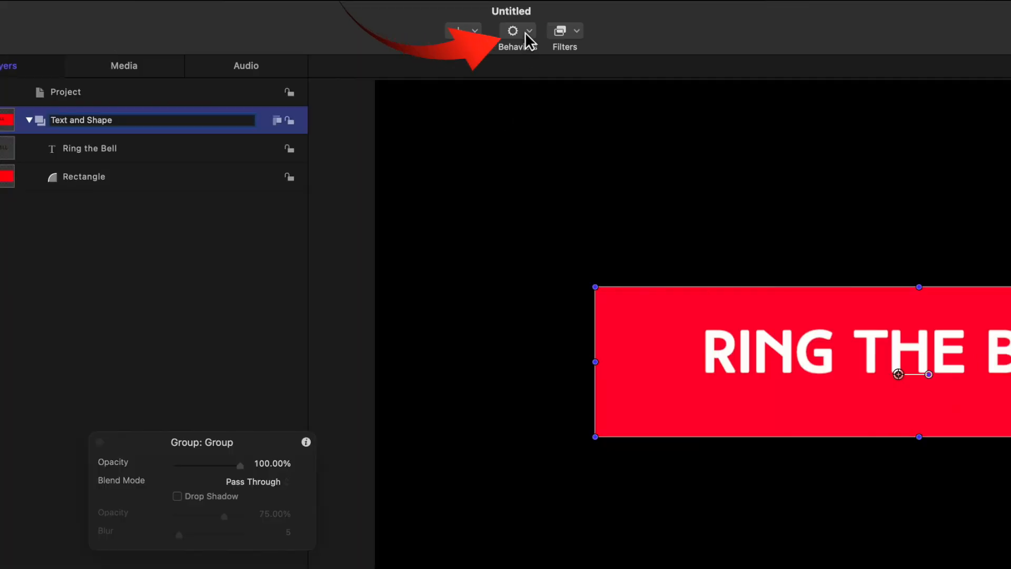
# - Add an Overshoot parameter behavior to the Text and Shape group and rename it "Scale Overshoot"
pyautogui.click(819, 39)
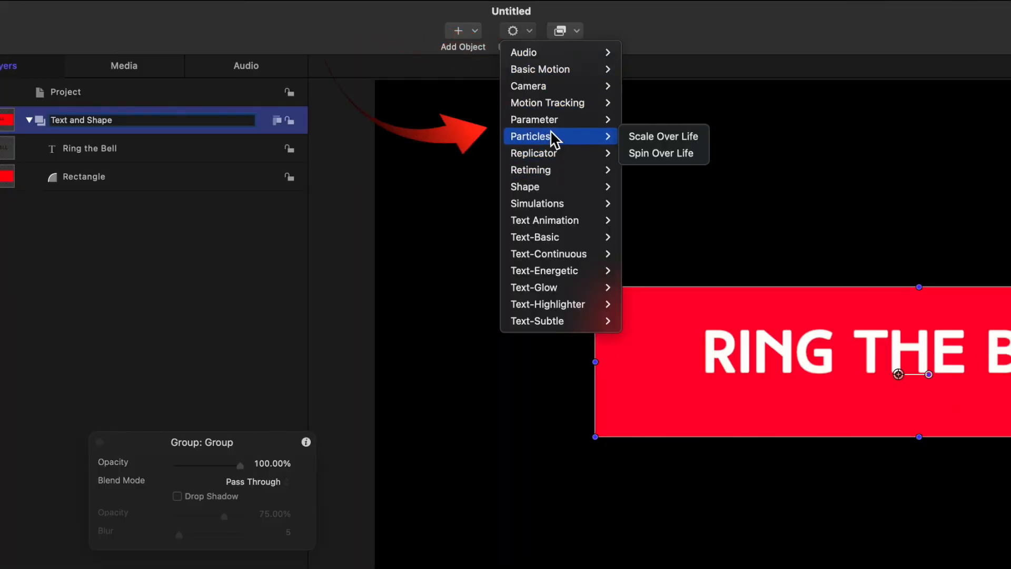
pyautogui.moveTo(561, 120)
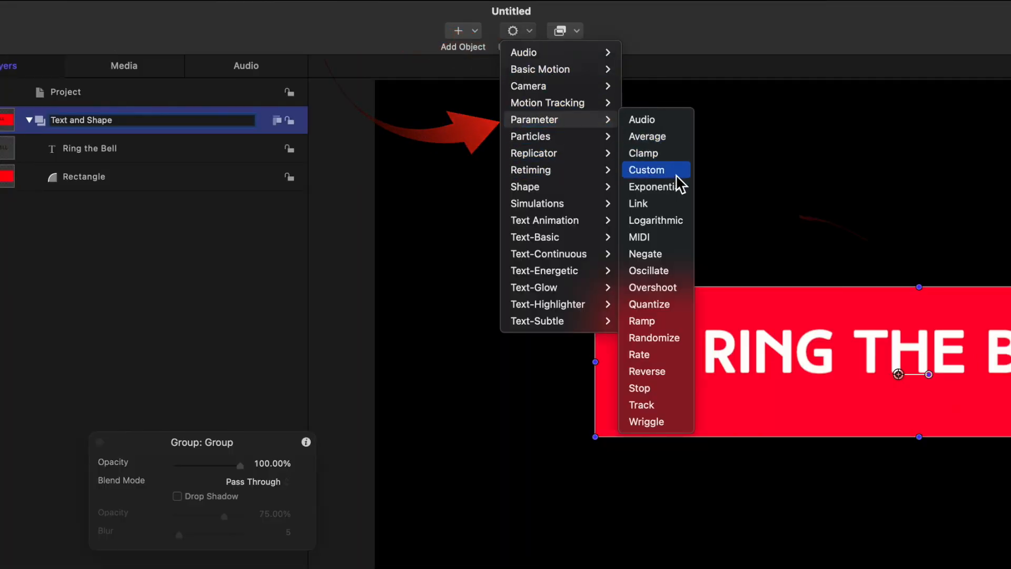
pyautogui.click(671, 288)
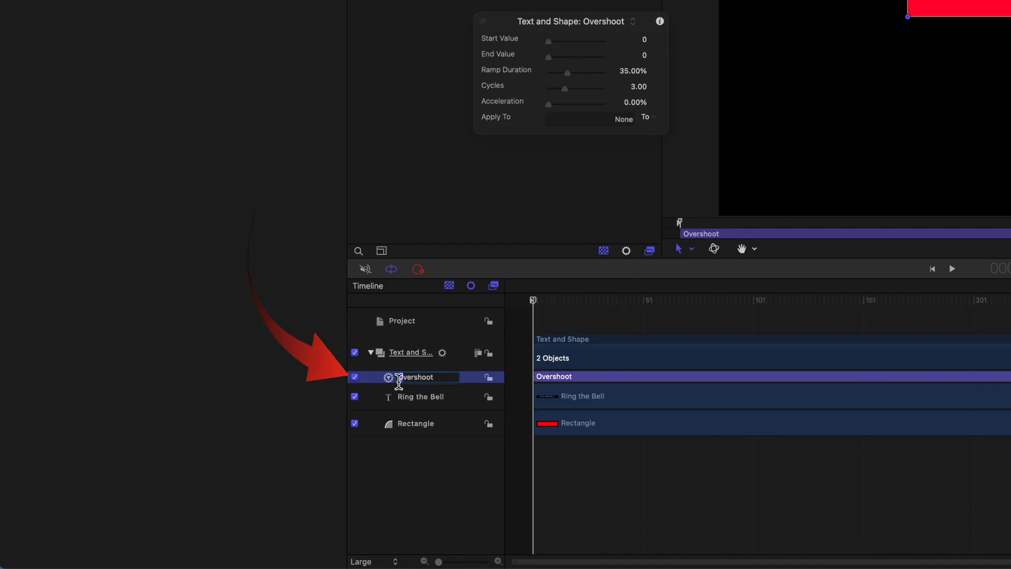
pyautogui.write('Scale')
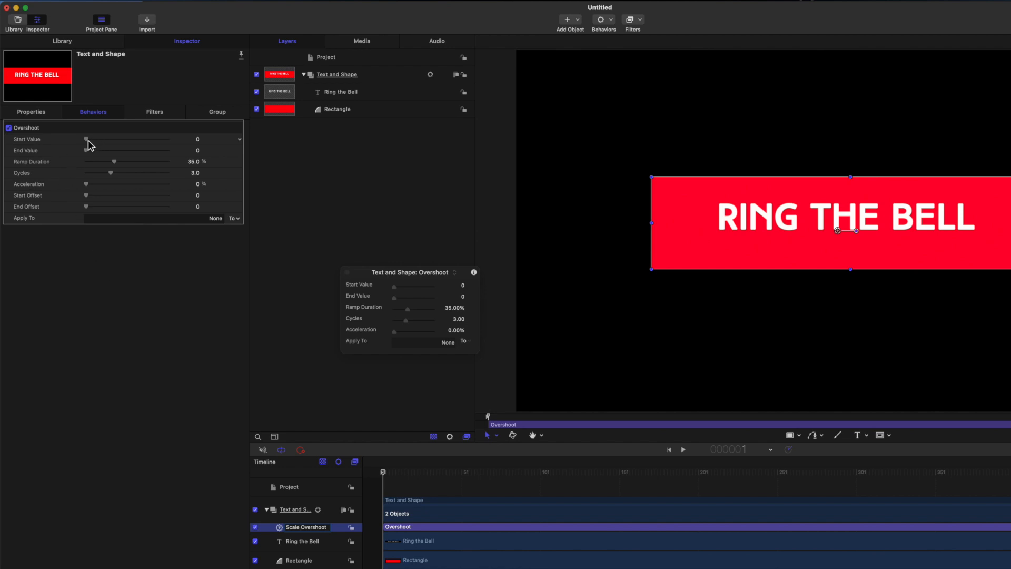
# - Apply the Overshoot behavior to the group's Transform Scale property, using the All option
pyautogui.moveTo(88, 141)
pyautogui.mouseDown()
pyautogui.moveTo(185, 143)
pyautogui.moveTo(75, 139)
pyautogui.moveTo(169, 153)
pyautogui.moveTo(79, 158)
pyautogui.mouseUp()
pyautogui.click(238, 218)
pyautogui.moveTo(249, 229)
pyautogui.moveTo(301, 234)
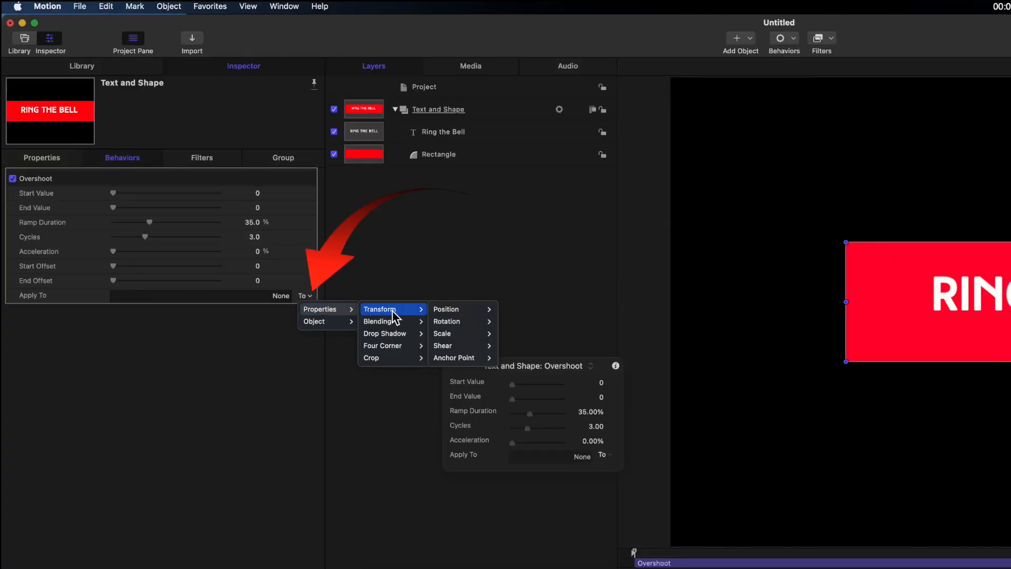
pyautogui.moveTo(458, 336)
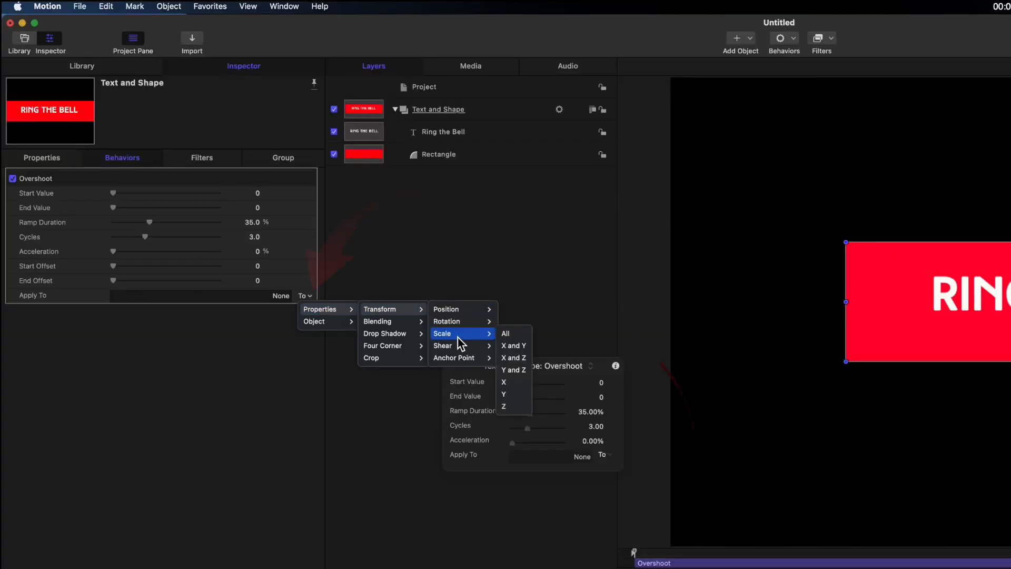
pyautogui.click(508, 335)
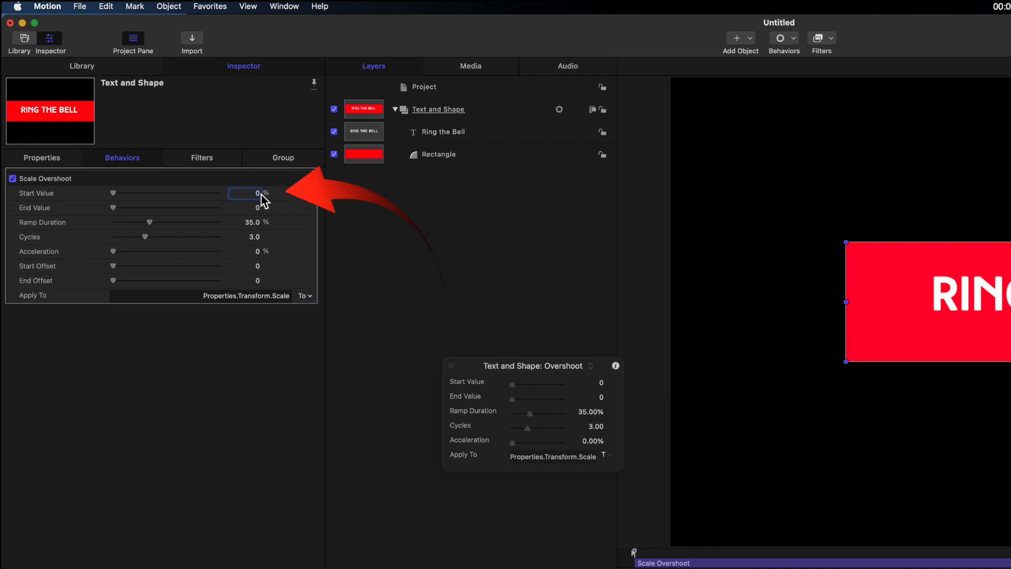
# - Set the Scale Overshoot start value to -100% and play back the animation
pyautogui.write('-100')
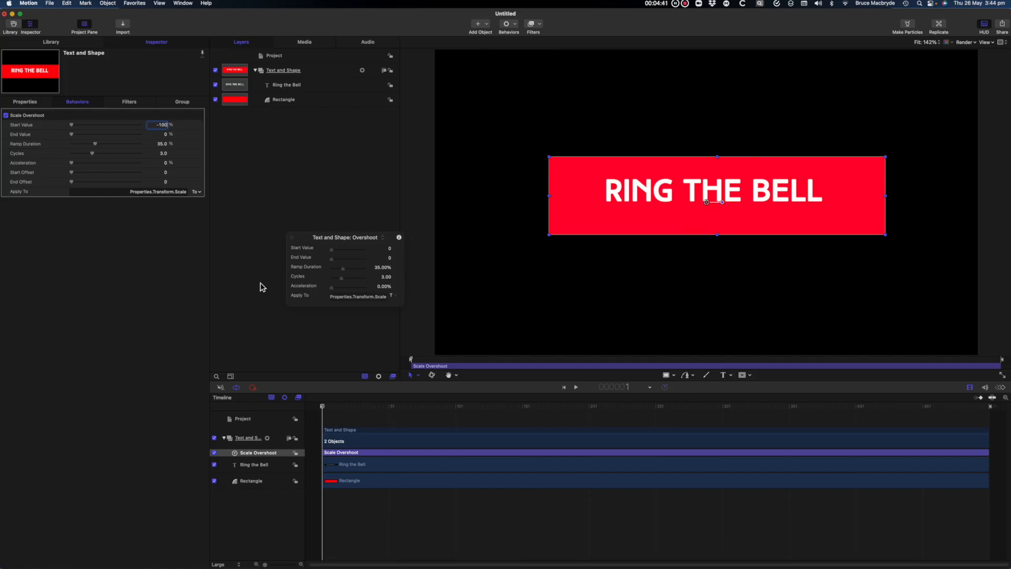
pyautogui.press('Return')
pyautogui.press('space')
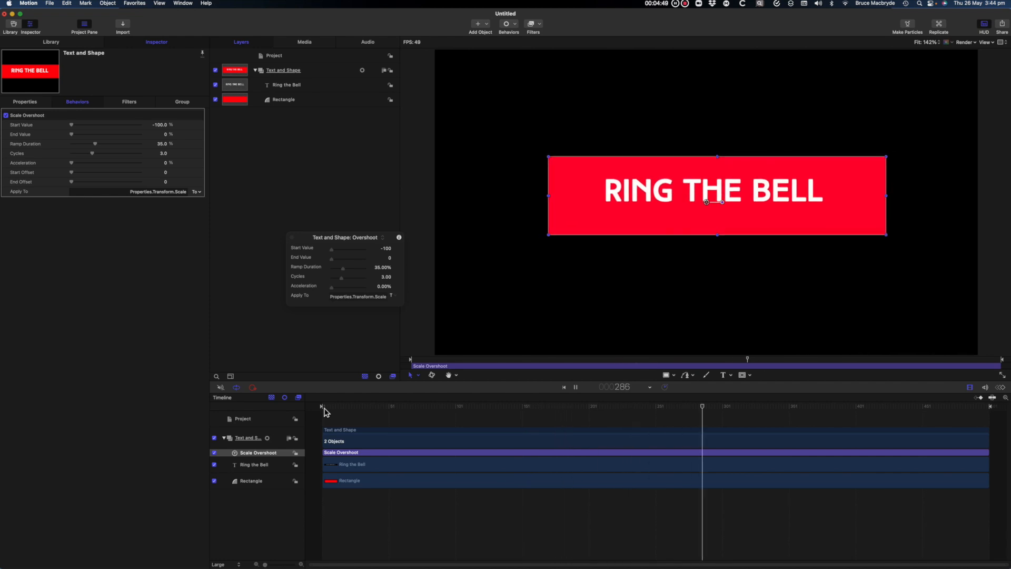
pyautogui.press('space')
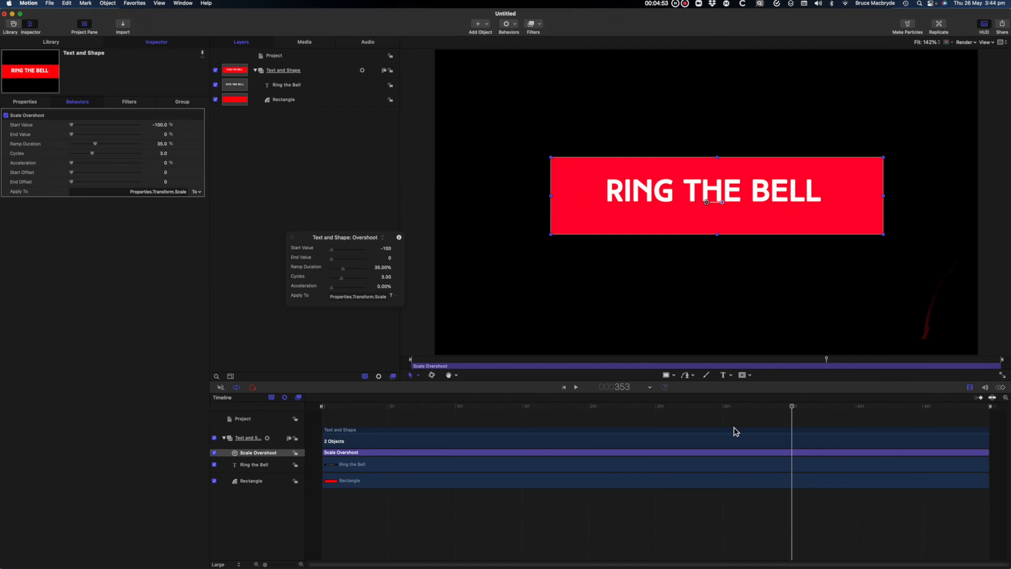
# - Trim the end of the Scale Overshoot behavior to about frame 120 and return the playhead to the start
pyautogui.moveTo(989, 454); pyautogui.dragTo(484, 453)
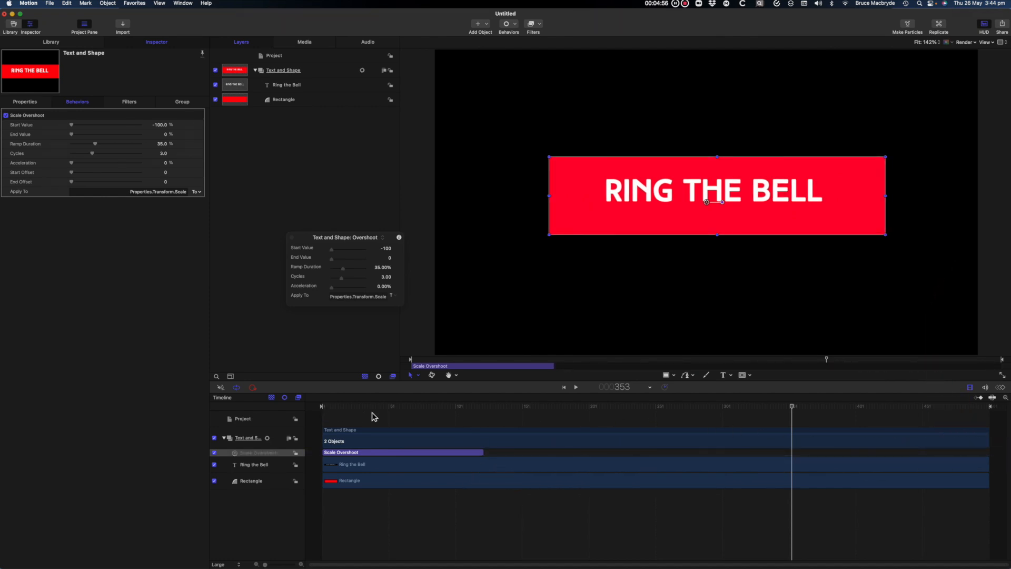
pyautogui.click(328, 405)
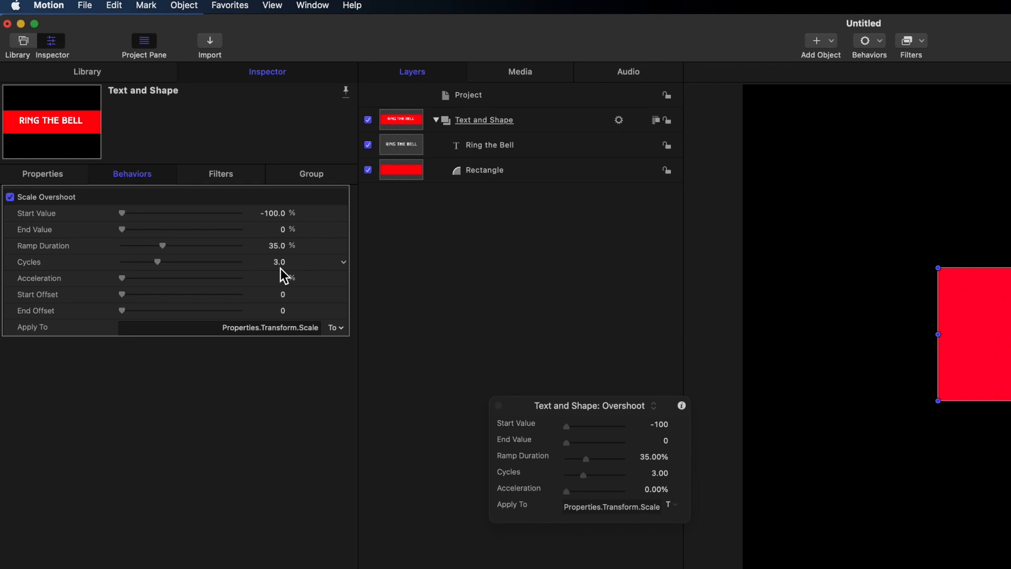
# - Set the Scale Overshoot cycles to 1 and preview the animation
pyautogui.click(281, 262)
pyautogui.write('1')
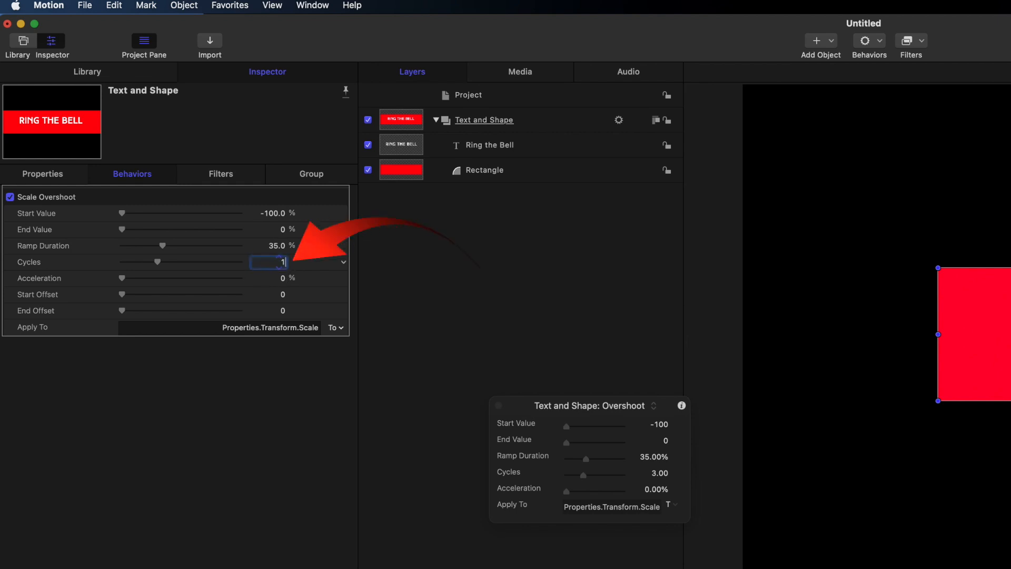
pyautogui.press('Return')
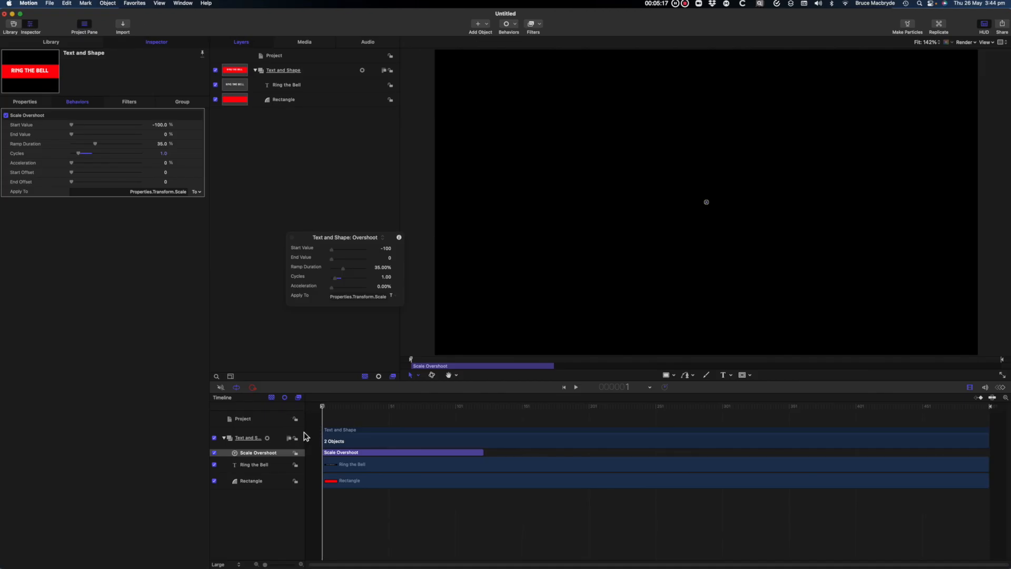
pyautogui.press('space')
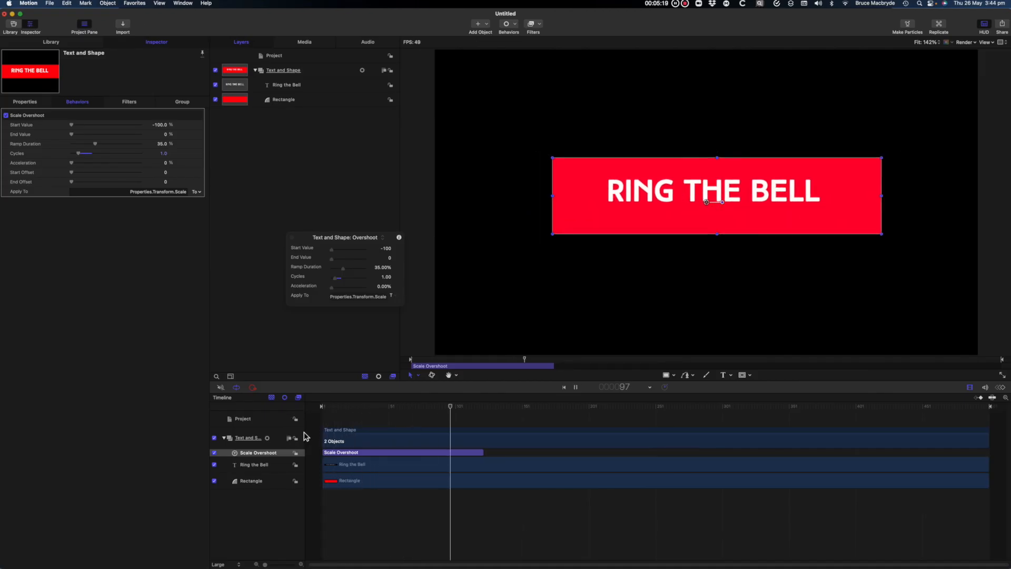
pyautogui.press('space')
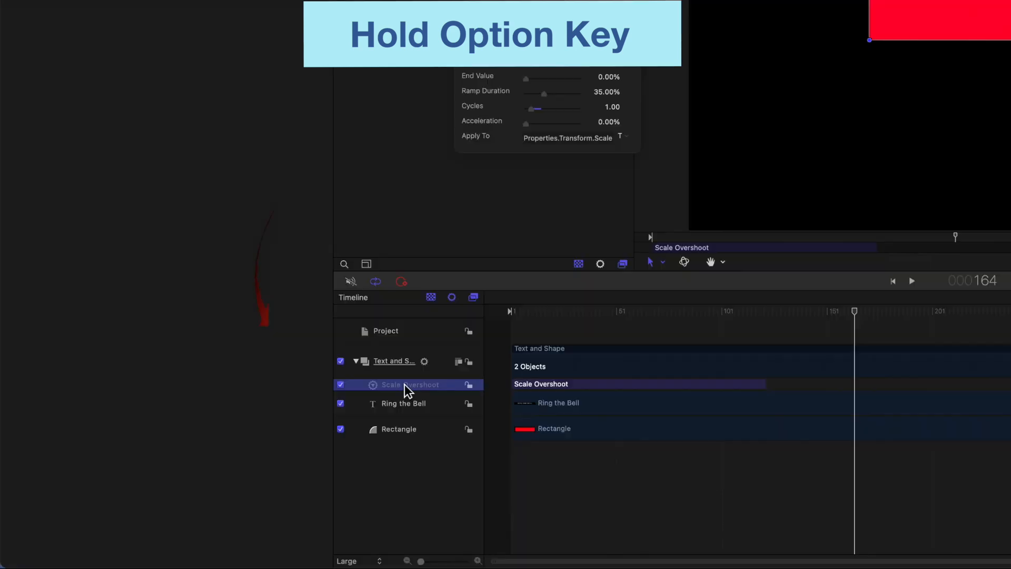
# - Duplicate the Scale Overshoot behavior and rename the copy Rotate Overshoot
pyautogui.rightClick(258, 454)
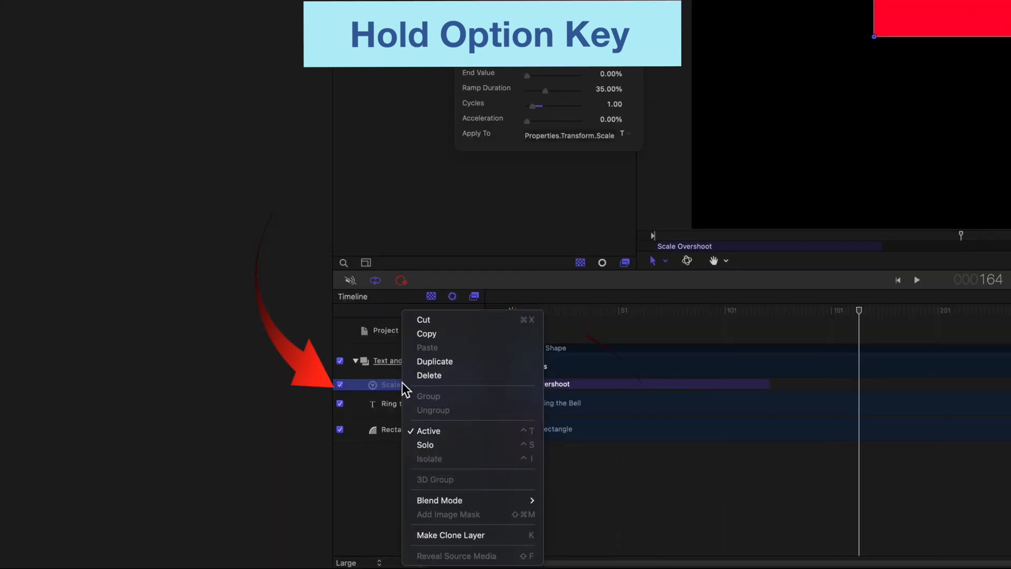
pyautogui.click(441, 363)
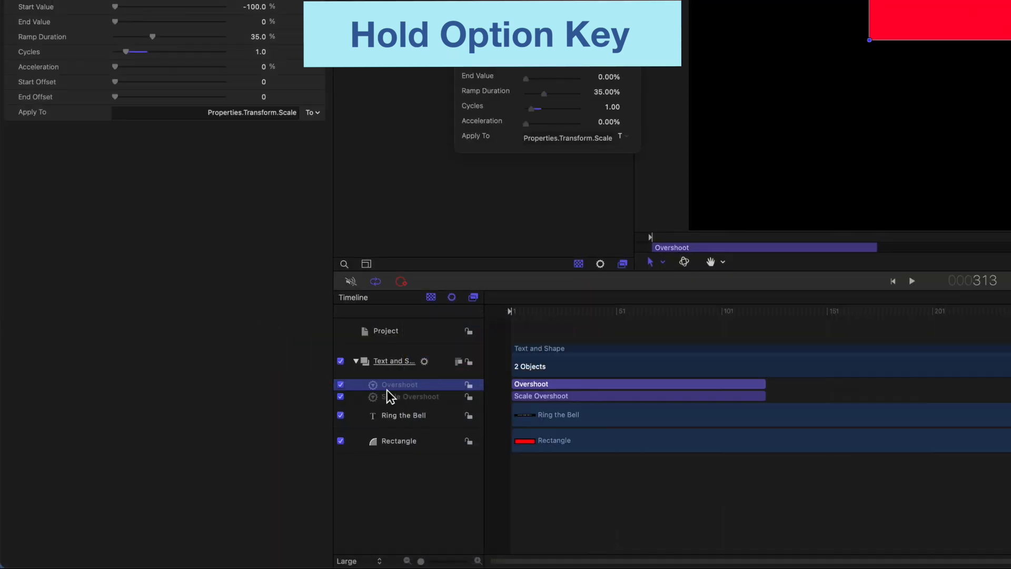
pyautogui.doubleClick(389, 387)
pyautogui.click(385, 385)
pyautogui.write('Rotate')
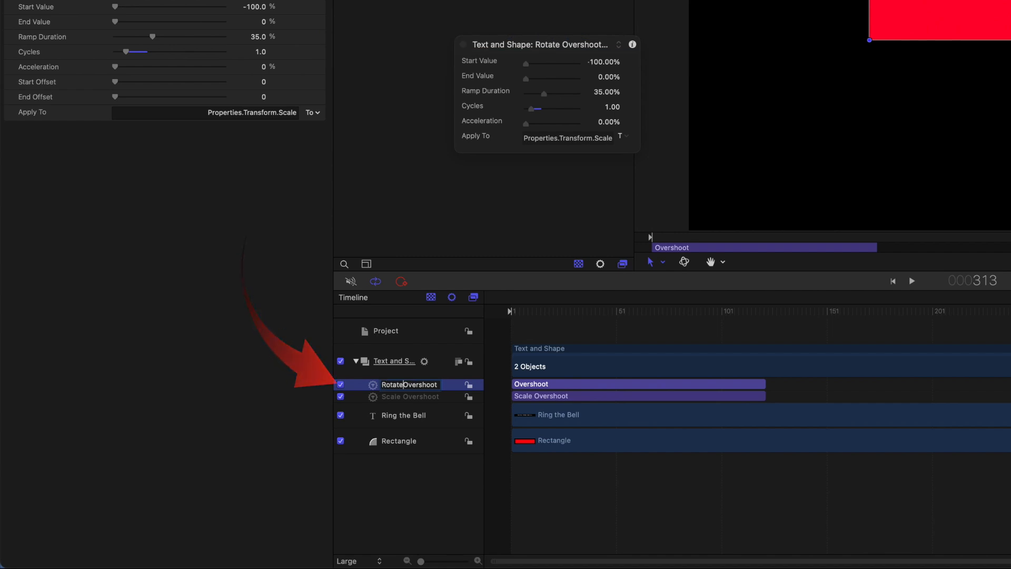
pyautogui.press('Return')
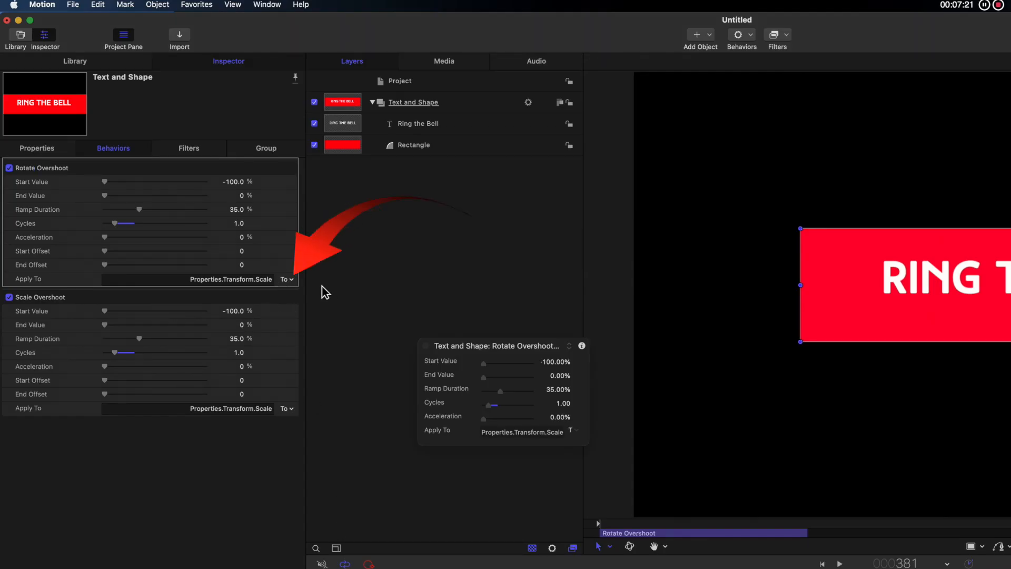
# - Try applying Rotate Overshoot to the Transform Rotation X and Z property and preview the animation from the start
pyautogui.click(290, 279)
pyautogui.moveTo(301, 291)
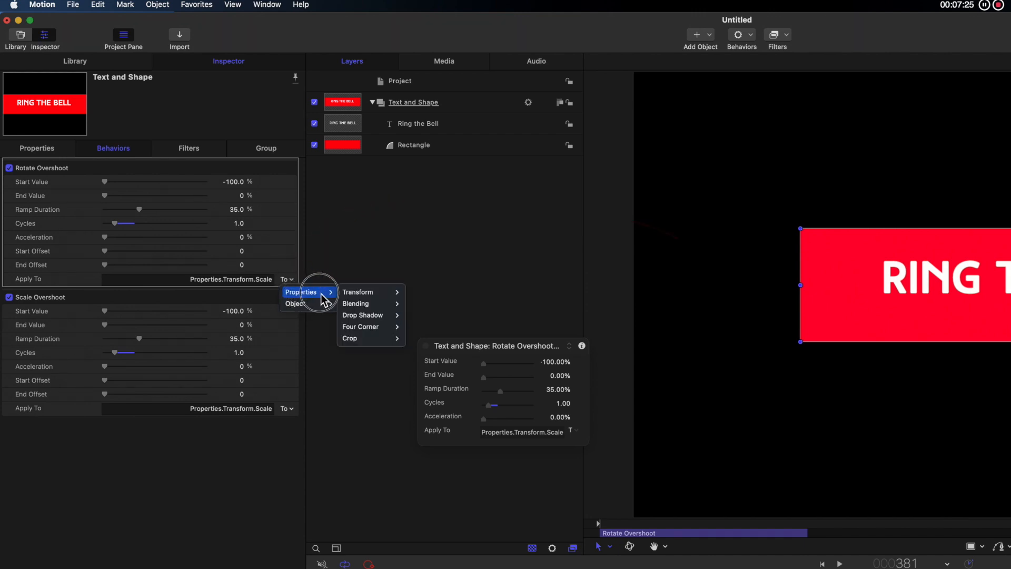
pyautogui.moveTo(358, 292)
pyautogui.moveTo(448, 303)
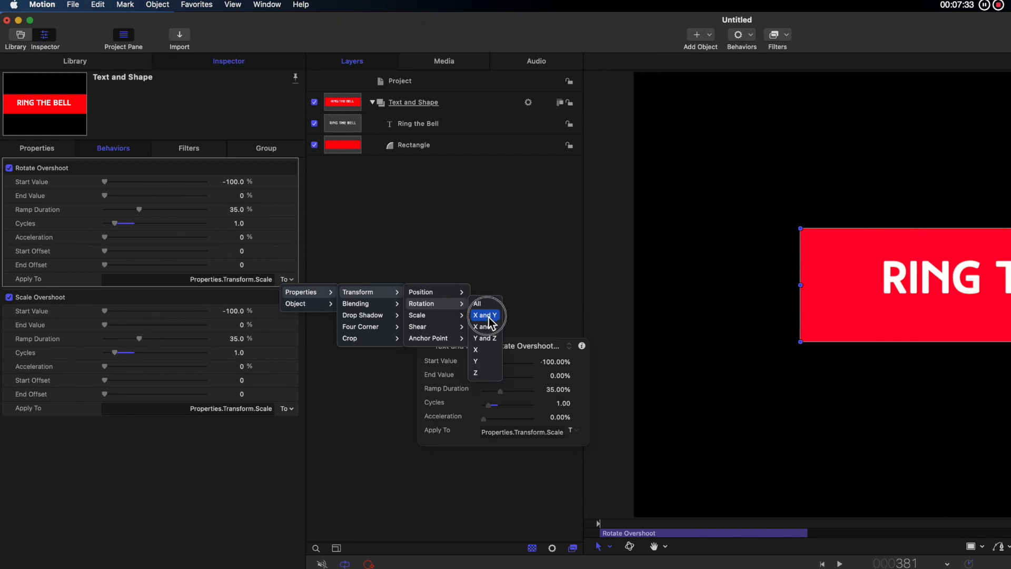
pyautogui.click(484, 326)
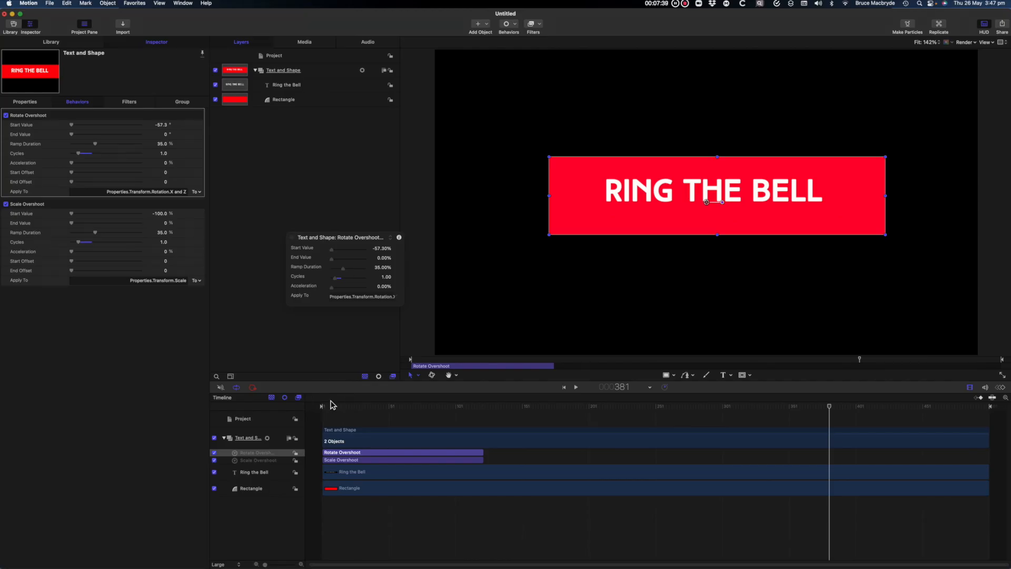
pyautogui.click(325, 403)
pyautogui.press('space')
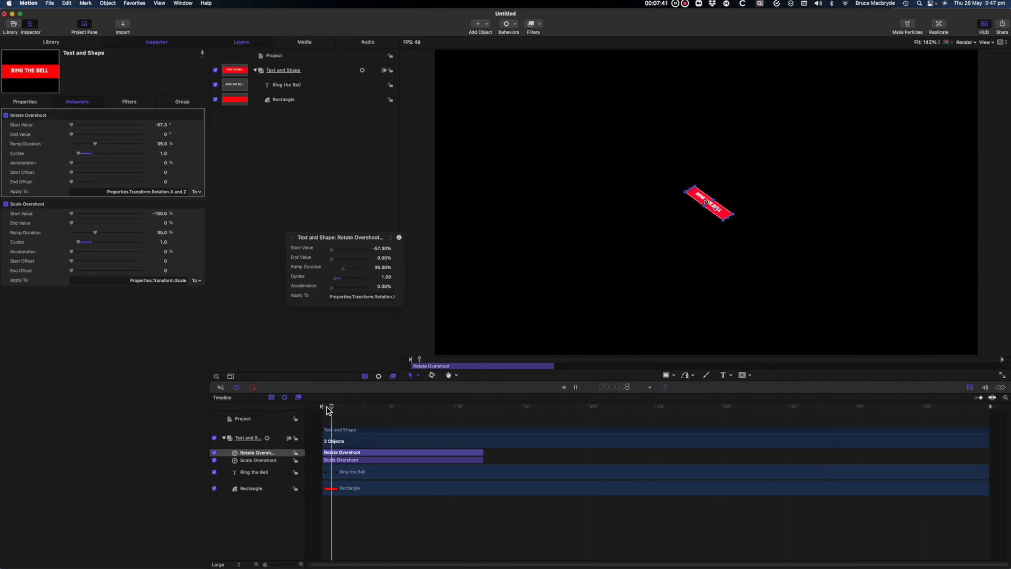
pyautogui.press('space')
# - Try Rotate Overshoot on Transform Rotation Y and Z and preview the animation
pyautogui.moveTo(197, 191); pyautogui.dragTo(342, 226)
pyautogui.click(330, 408)
pyautogui.press('space')
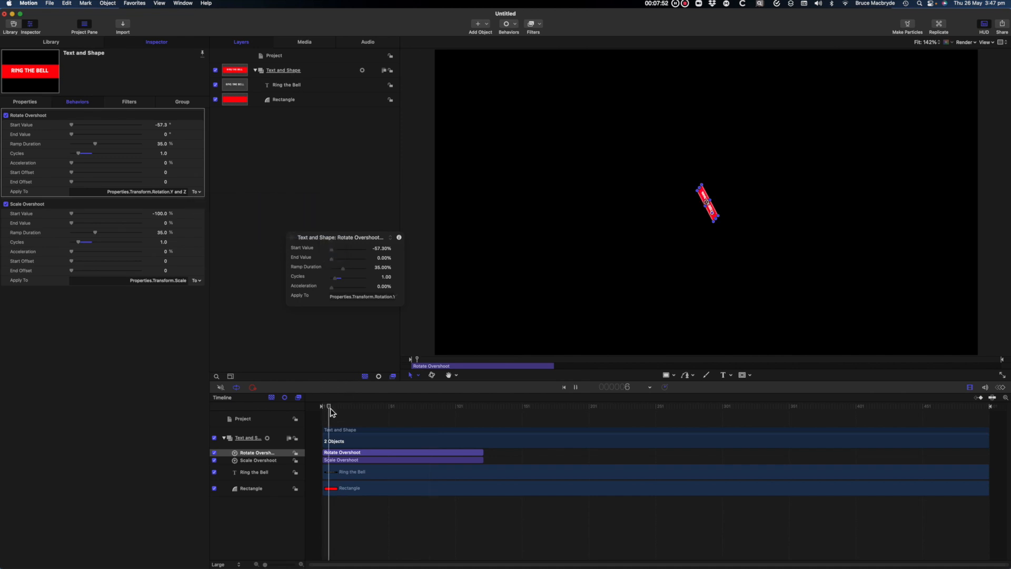
pyautogui.press('space')
# - Try Rotate Overshoot on Transform Rotation X only and play the animation from the start
pyautogui.click(197, 191)
pyautogui.moveTo(208, 201)
pyautogui.moveTo(245, 202)
pyautogui.moveTo(290, 208)
pyautogui.click(332, 241)
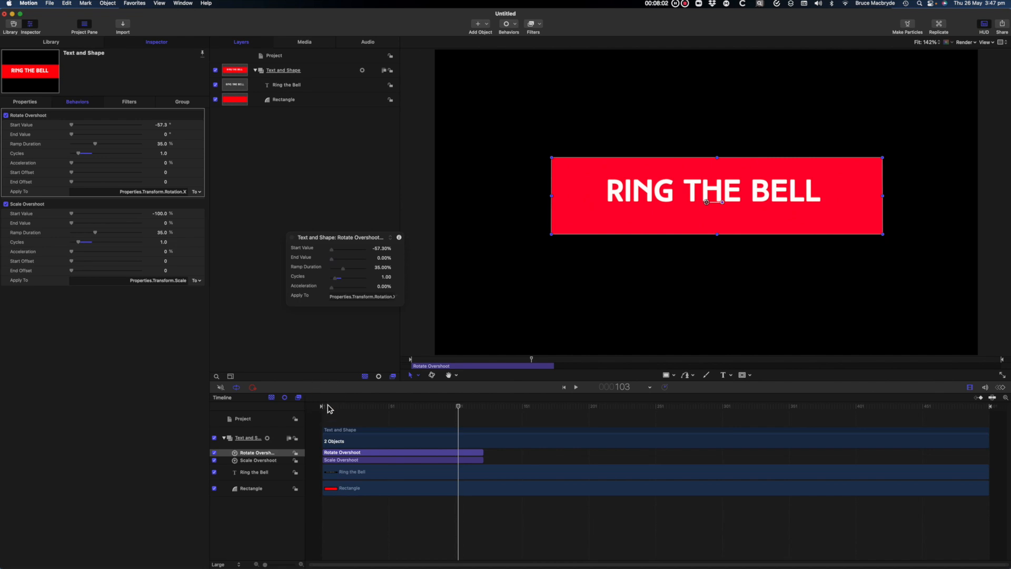
pyautogui.click(328, 409)
pyautogui.press('space')
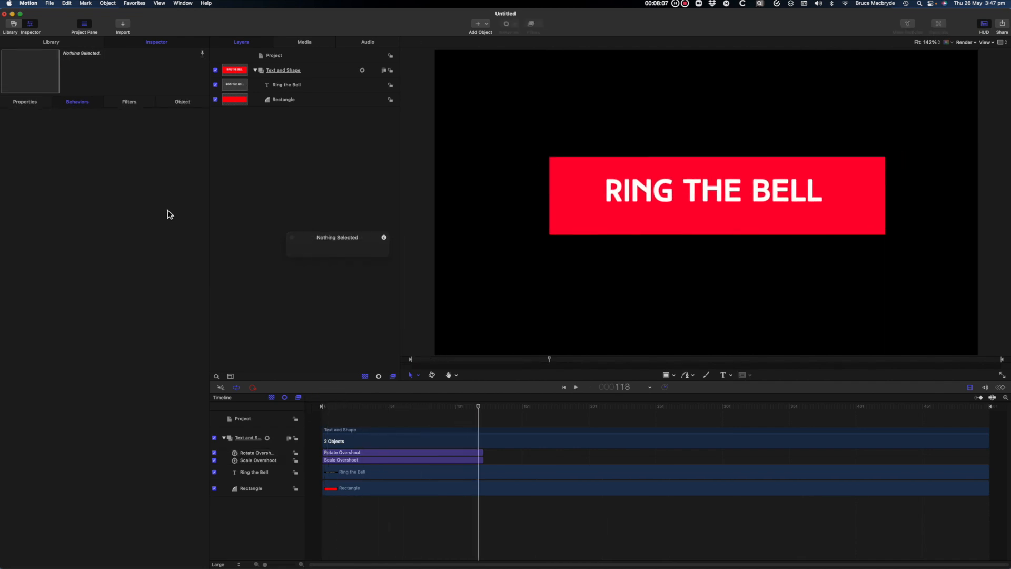
# - Try Rotate Overshoot on all Transform Rotation axes and preview the animation
pyautogui.click(257, 453)
pyautogui.click(196, 192)
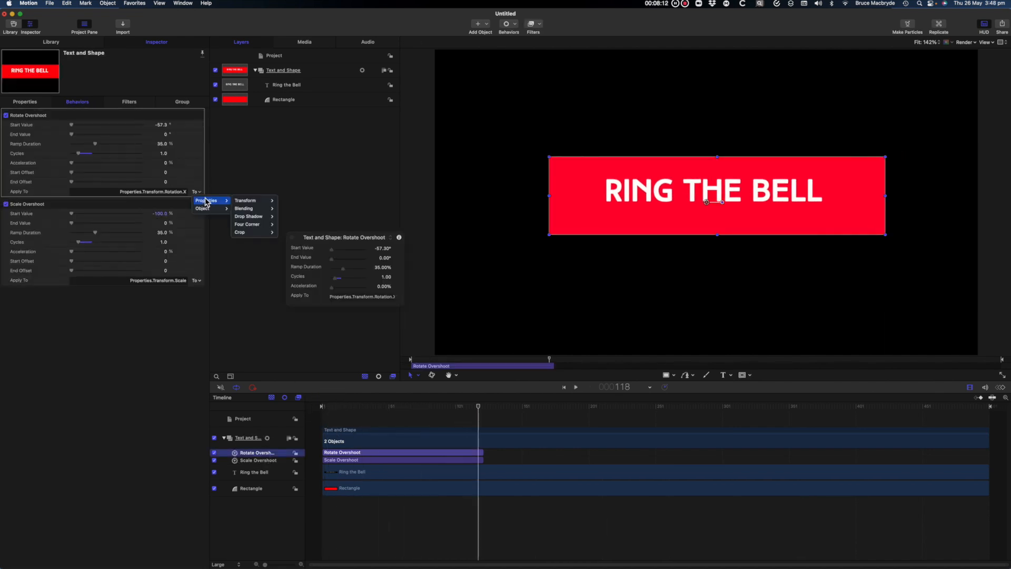
pyautogui.click(334, 208)
pyautogui.click(327, 410)
pyautogui.press('space')
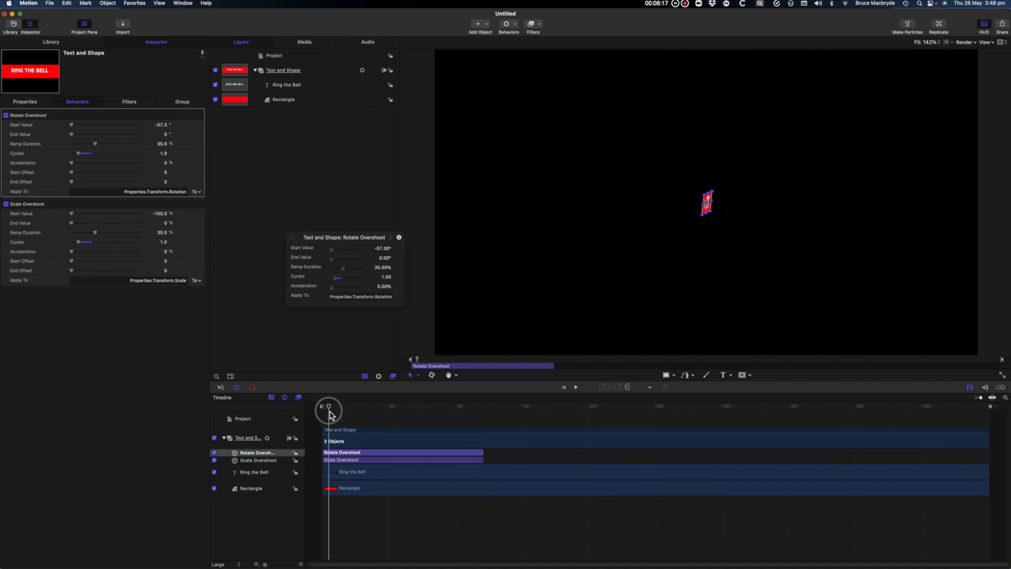
pyautogui.press('space')
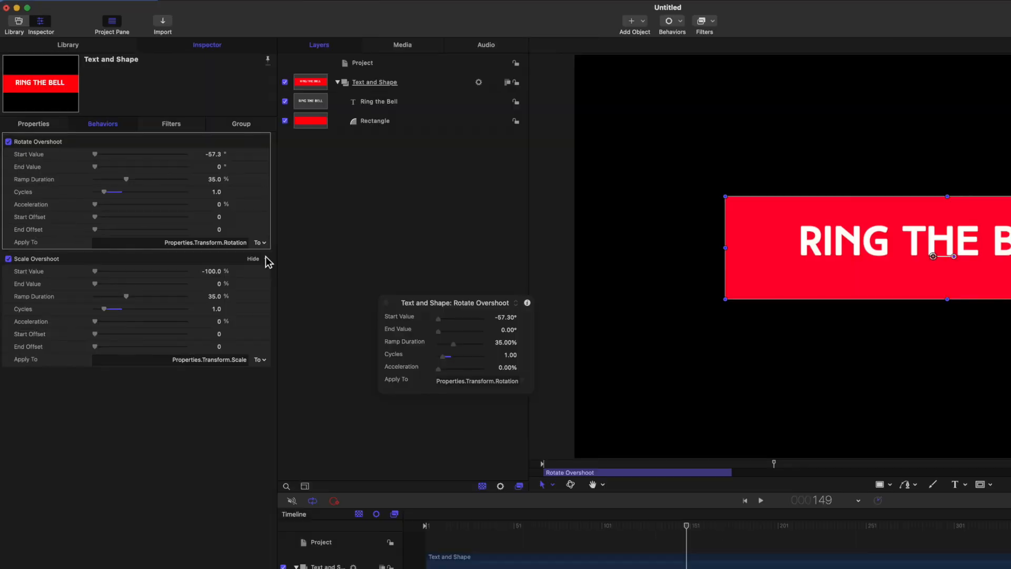
# - Apply Rotate Overshoot to Transform Rotation X and Y and set its cycles to 4
pyautogui.click(200, 194)
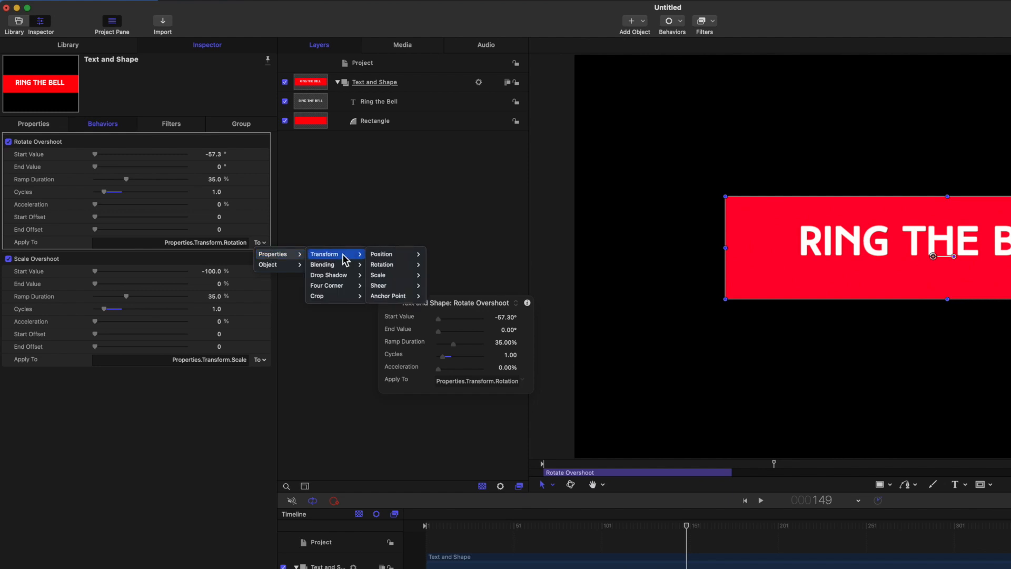
pyautogui.moveTo(319, 209)
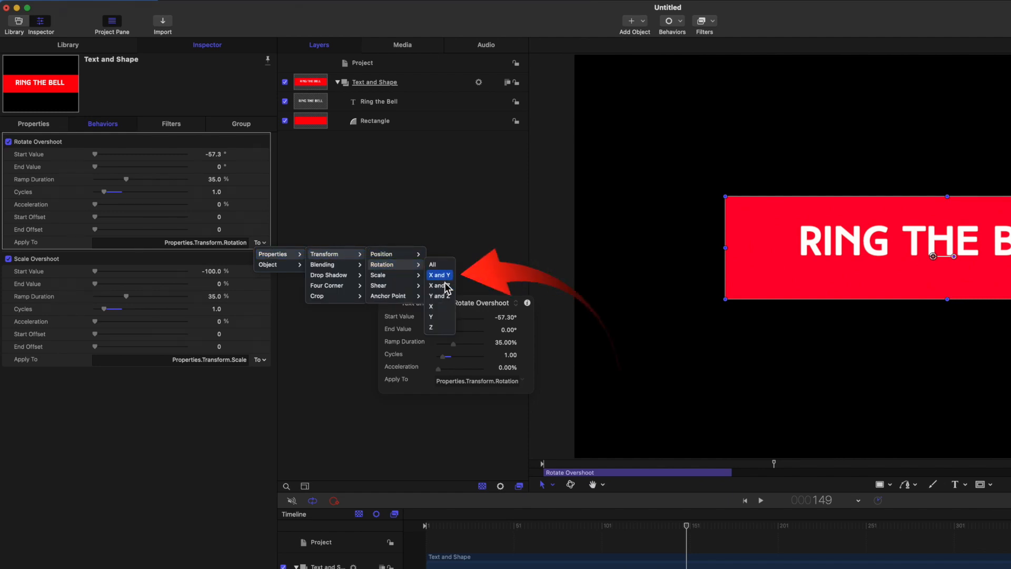
pyautogui.click(437, 275)
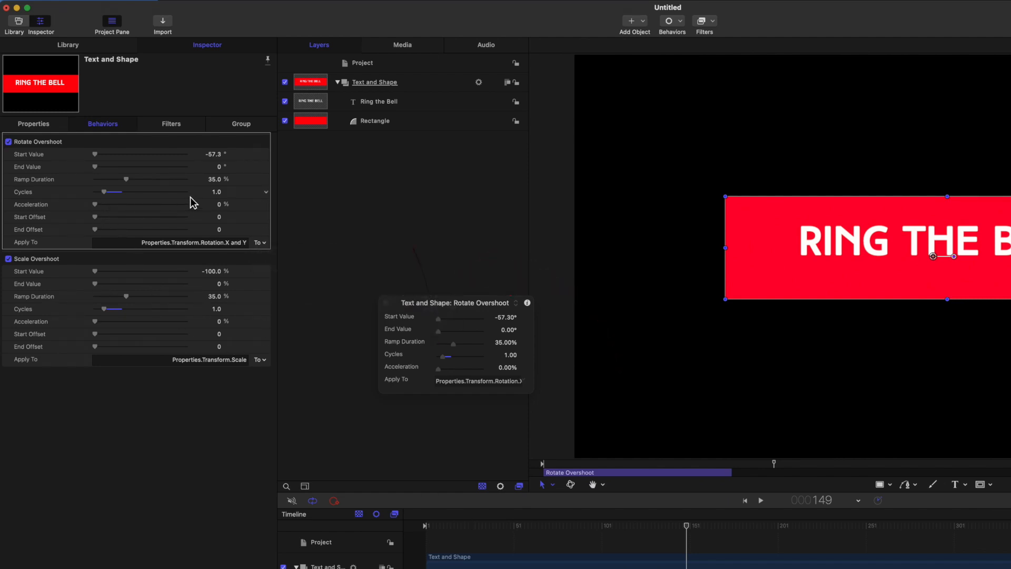
pyautogui.doubleClick(218, 195)
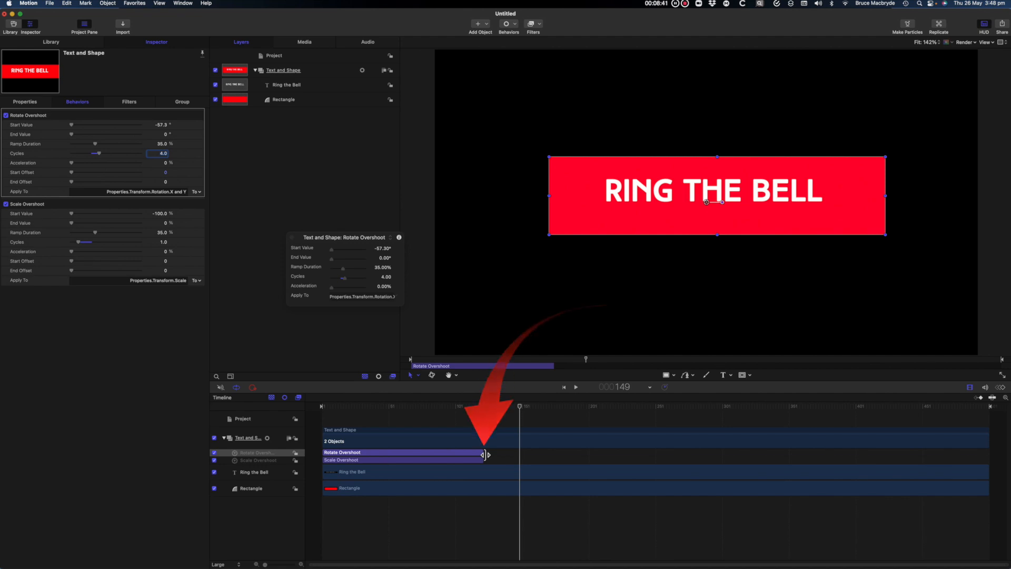
# - Extend the end of the Rotate Overshoot behavior to about frame 278 and play the animation from the start
pyautogui.moveTo(485, 454); pyautogui.dragTo(694, 436)
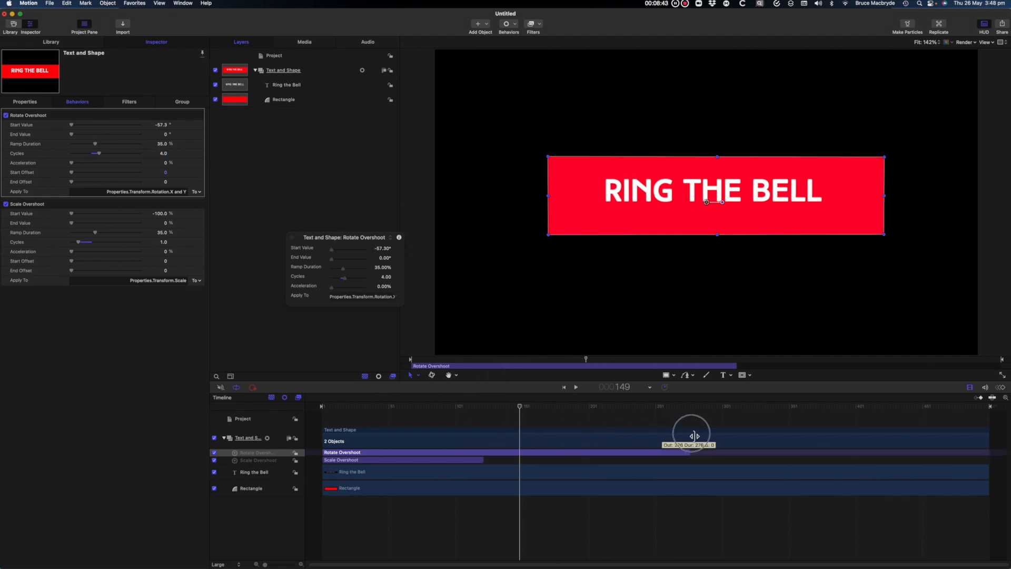
pyautogui.click(326, 408)
pyautogui.press('space')
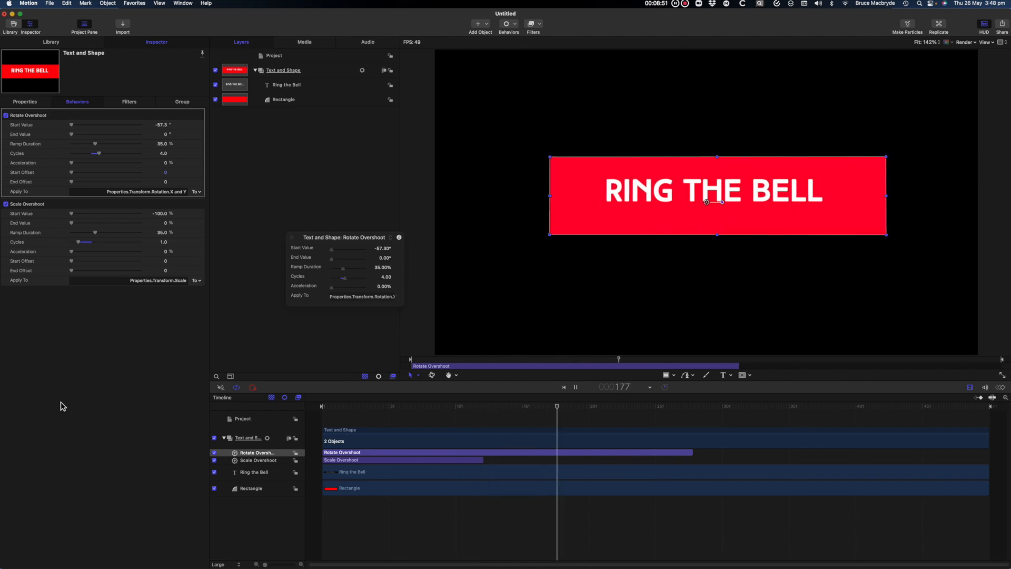
pyautogui.press('space')
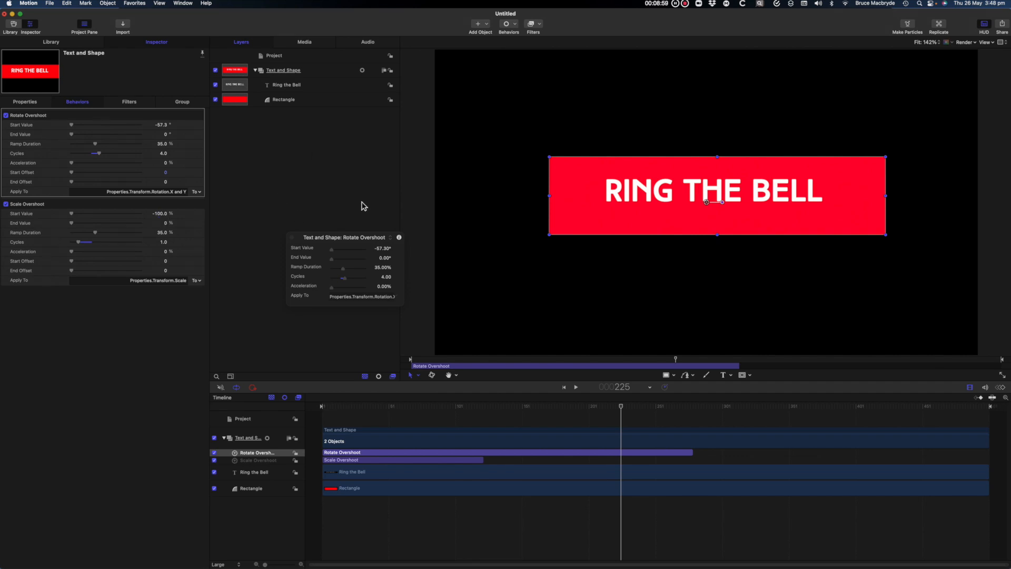
# - Add another Overshoot parameter behavior to the Text and Shape group and rename it Wobble Overshoot
pyautogui.click(517, 29)
pyautogui.moveTo(529, 71)
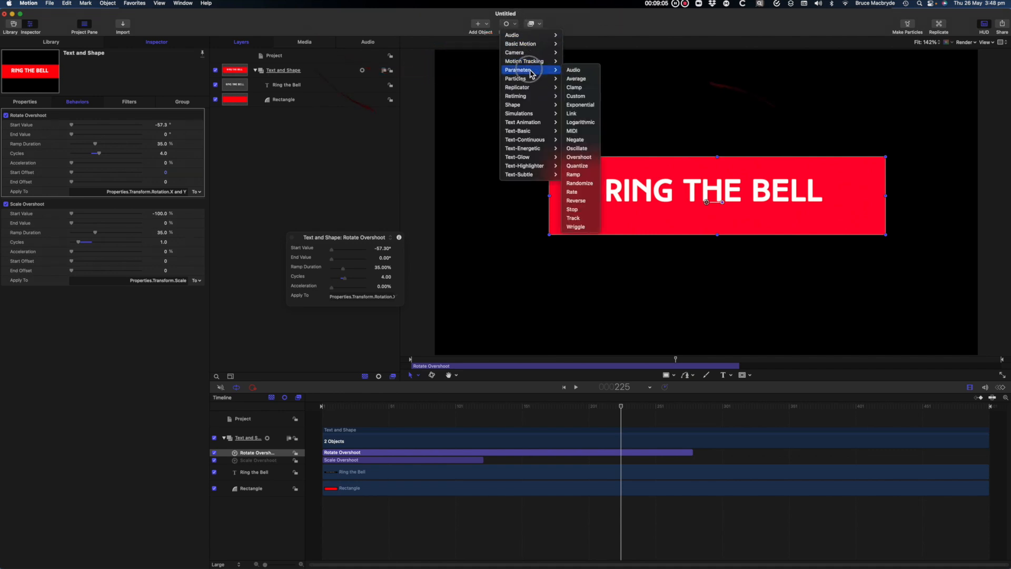
pyautogui.click(578, 156)
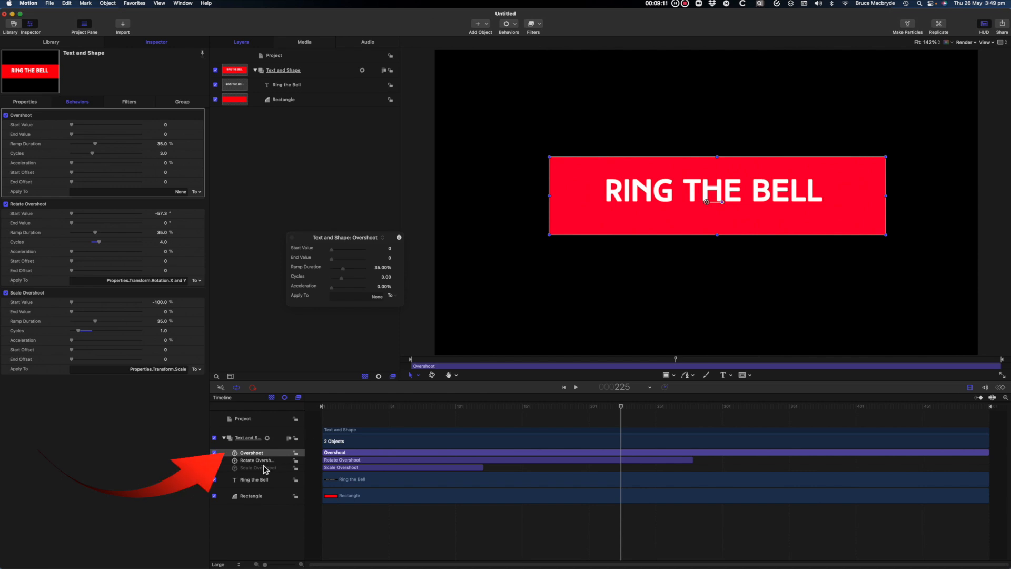
pyautogui.click(242, 454)
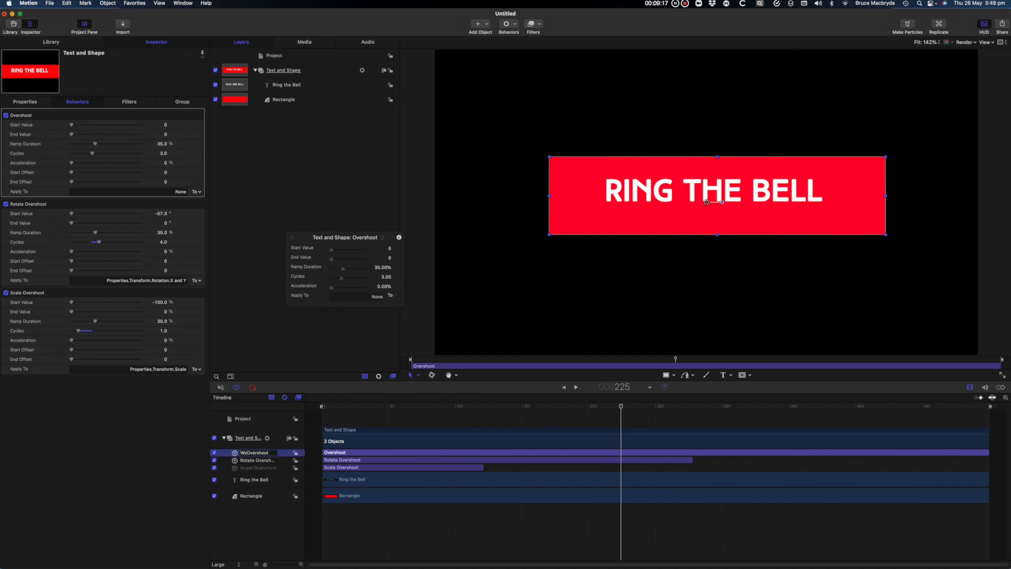
pyautogui.write('Wobble')
pyautogui.press('Return')
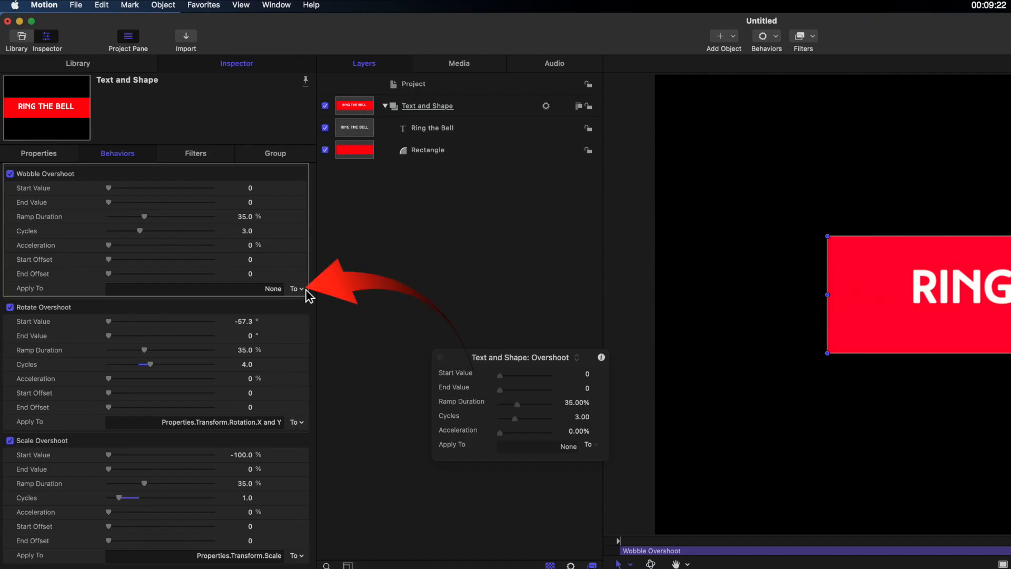
# - Apply the Wobble Overshoot behavior to the group's Transform Position X property
pyautogui.click(306, 290)
pyautogui.moveTo(319, 302)
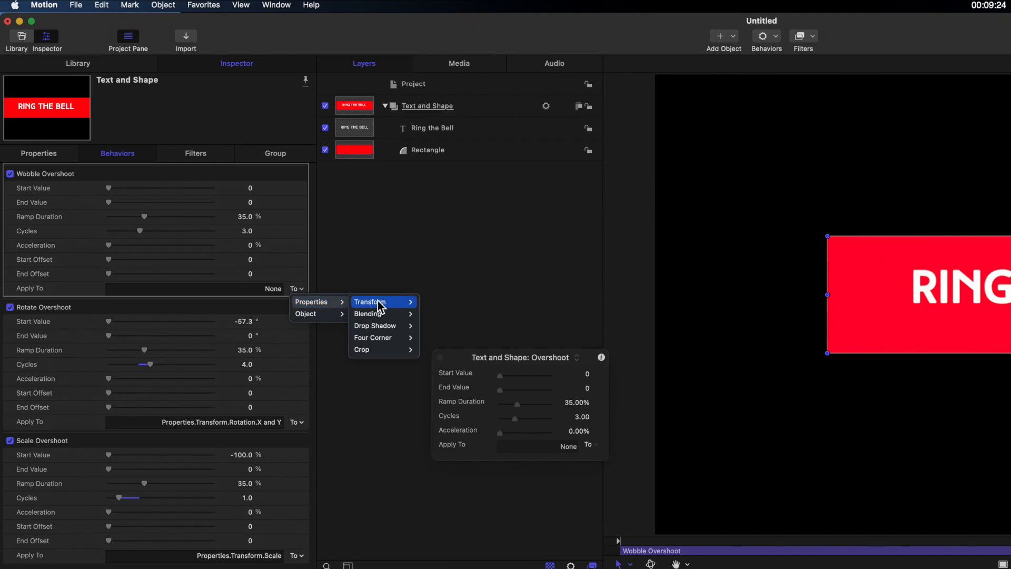
pyautogui.moveTo(380, 307)
pyautogui.moveTo(442, 306)
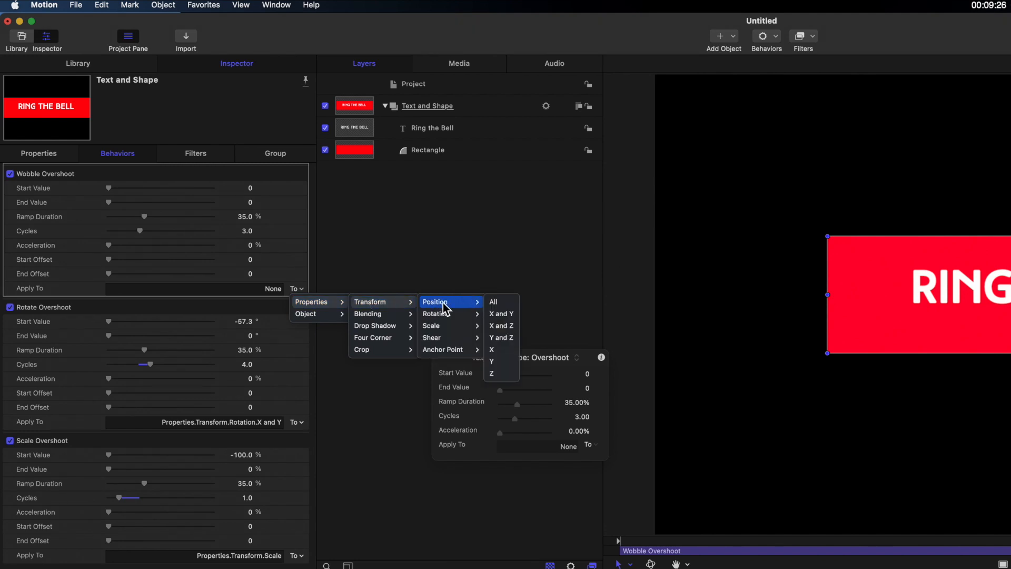
pyautogui.click(503, 350)
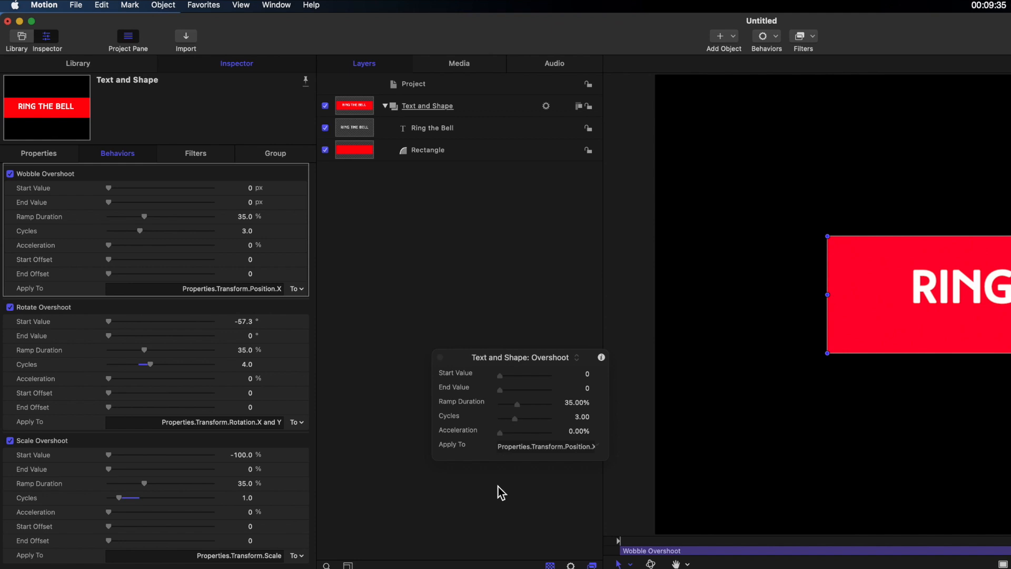
# - Set the Wobble Overshoot start value to 200 px and its end value to -100 px
pyautogui.moveTo(108, 188); pyautogui.dragTo(244, 196)
pyautogui.write('200')
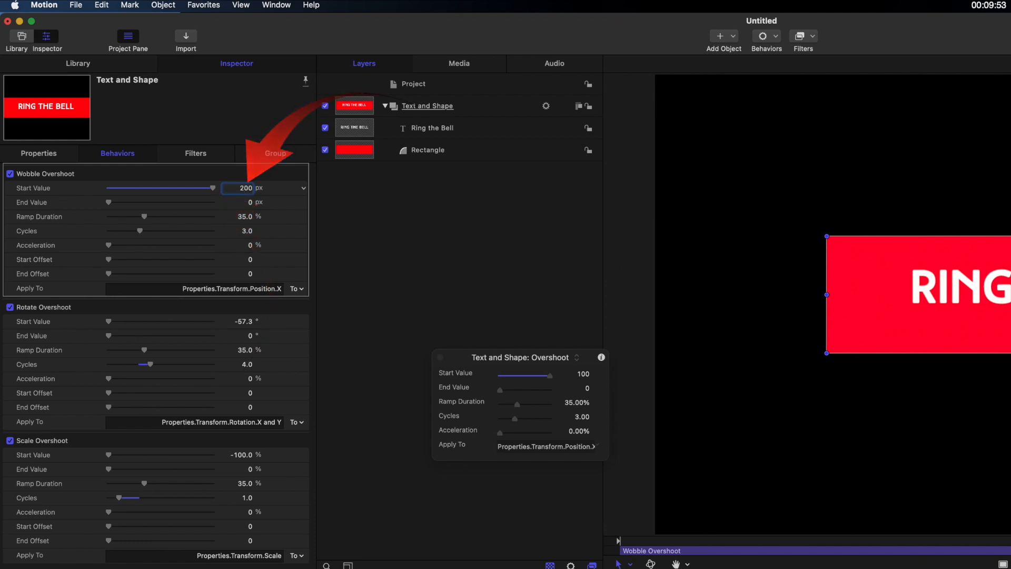
pyautogui.click(252, 205)
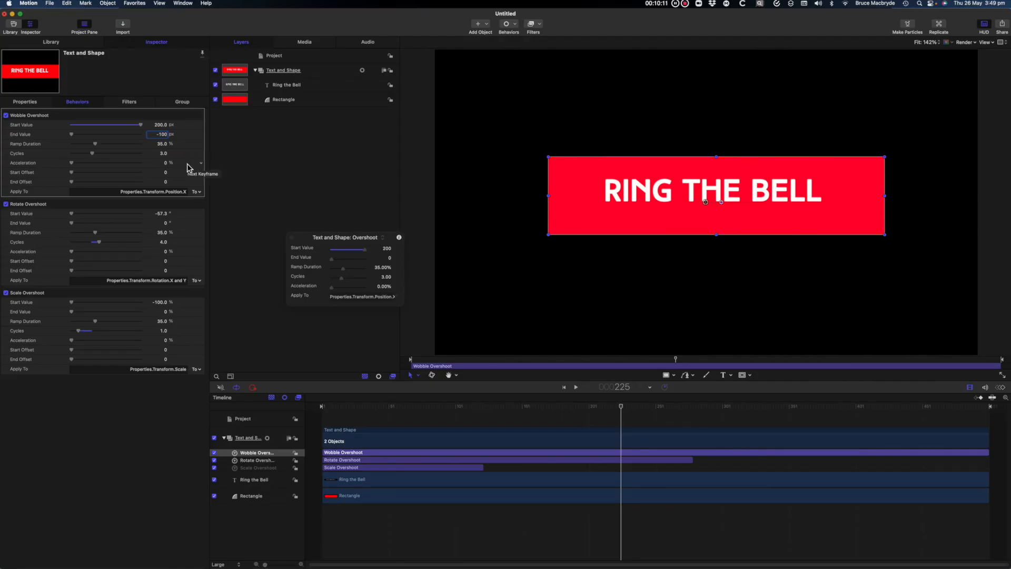
# - Add a project marker at frame 124, near the end of Scale Overshoot, and open its marker type options for editing
pyautogui.moveTo(624, 412); pyautogui.dragTo(485, 411)
pyautogui.hotkey('shift', 'm')
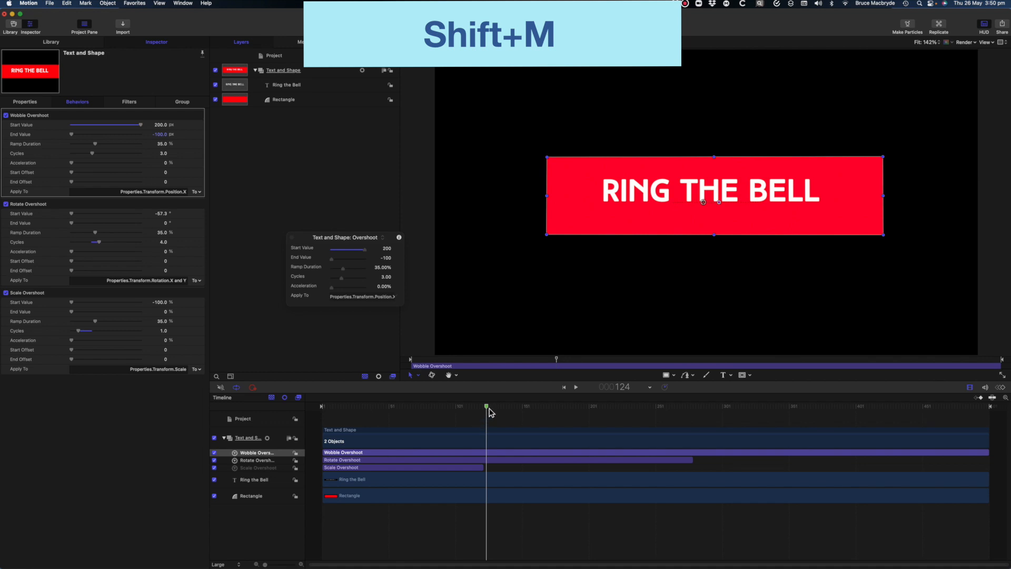
pyautogui.moveTo(487, 409); pyautogui.dragTo(482, 408)
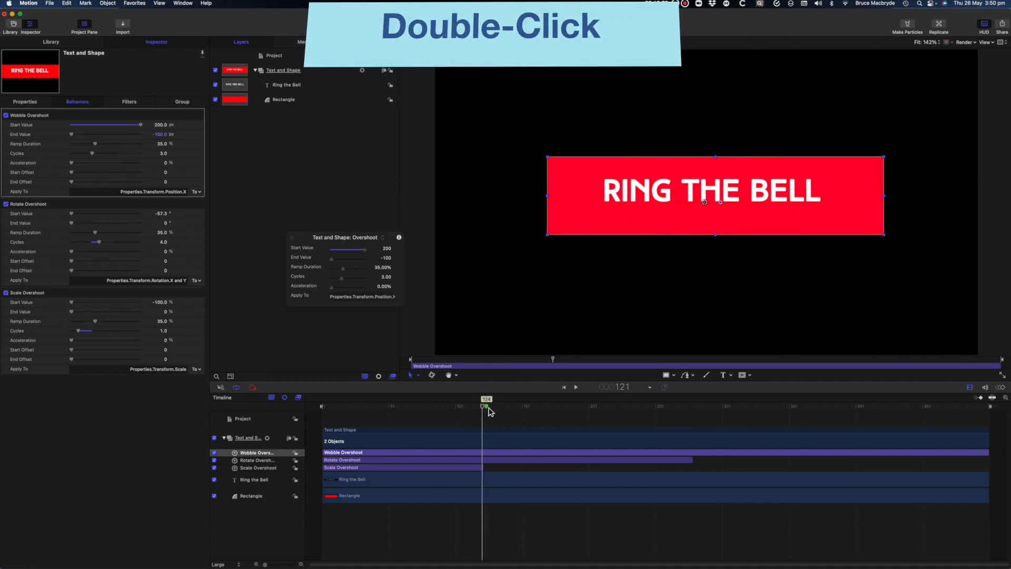
pyautogui.doubleClick(487, 407)
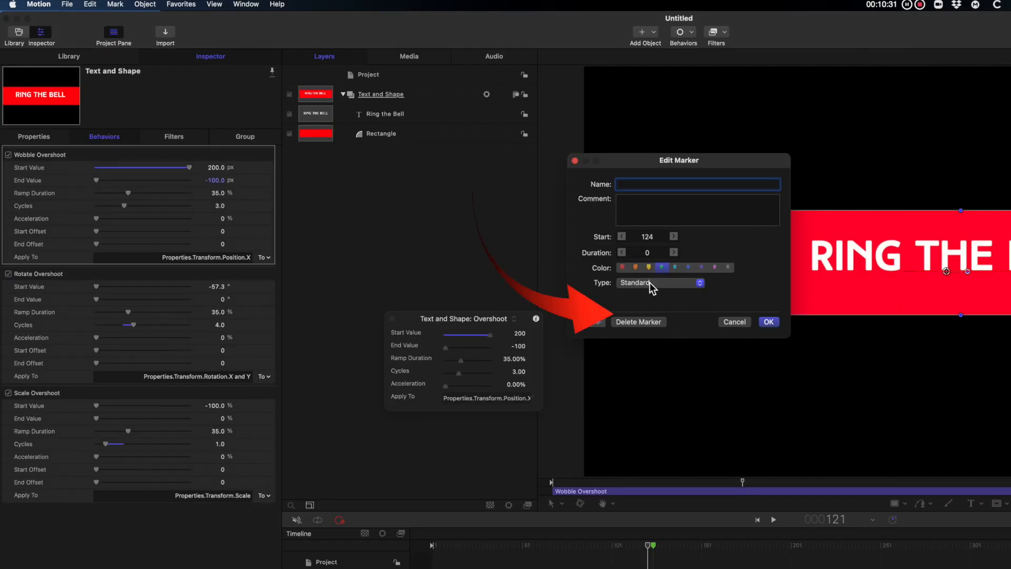
pyautogui.click(655, 283)
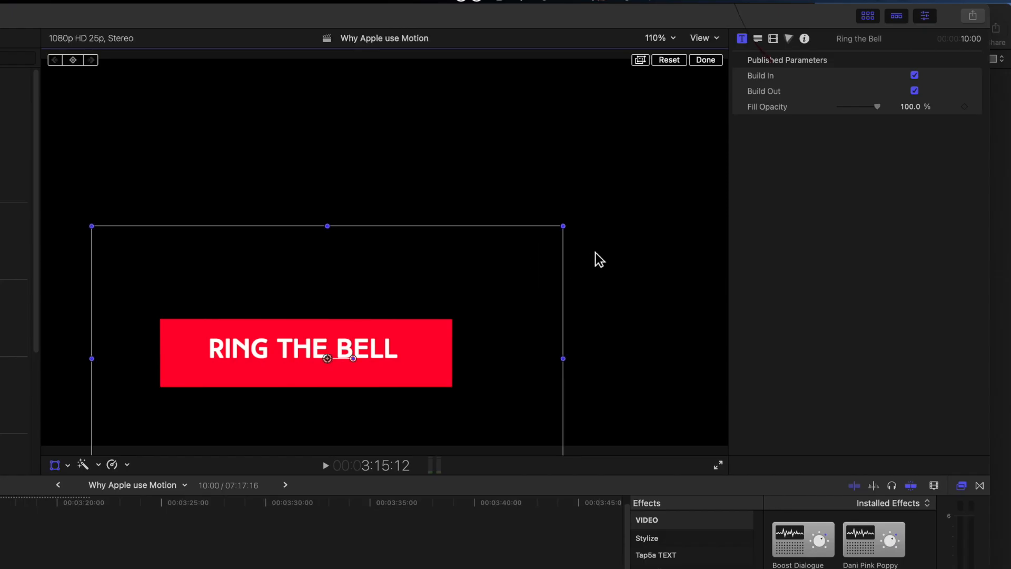
# - Switch to Final Cut Pro and turn off Build Out for the Ring the Bell title
pyautogui.click(917, 91)
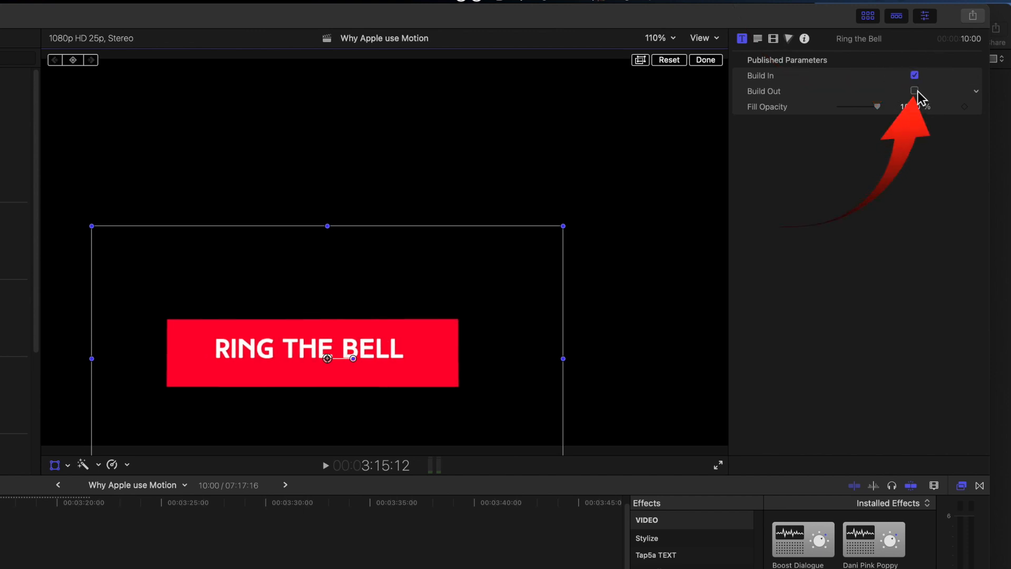
# - Turn Build Out back on for the Ring the Bell title
pyautogui.click(915, 90)
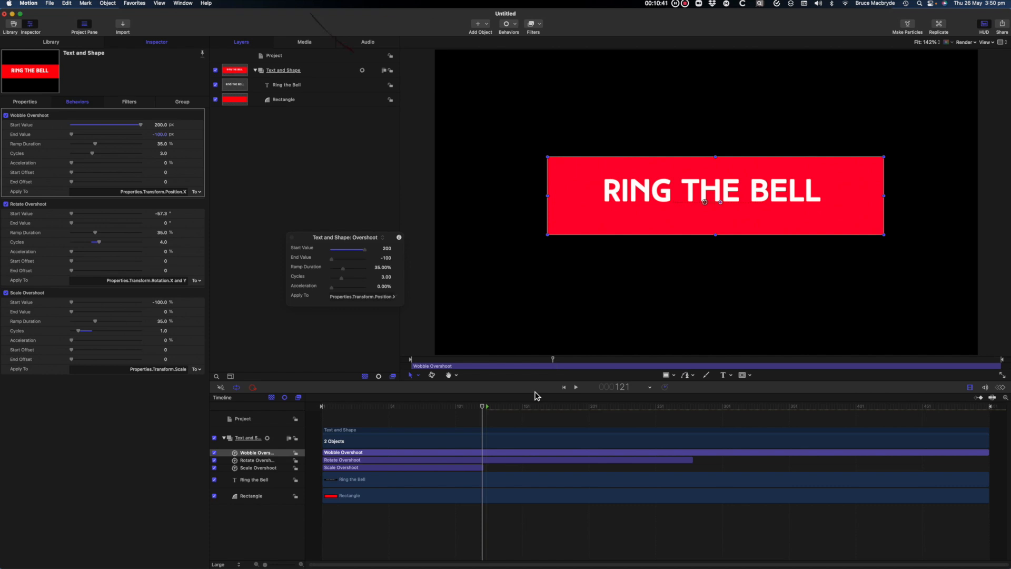
# - Switch to Motion and apply a Fade In/Fade Out behavior to the Text and Shape group, with the fade-in time set to 0
pyautogui.click(506, 24)
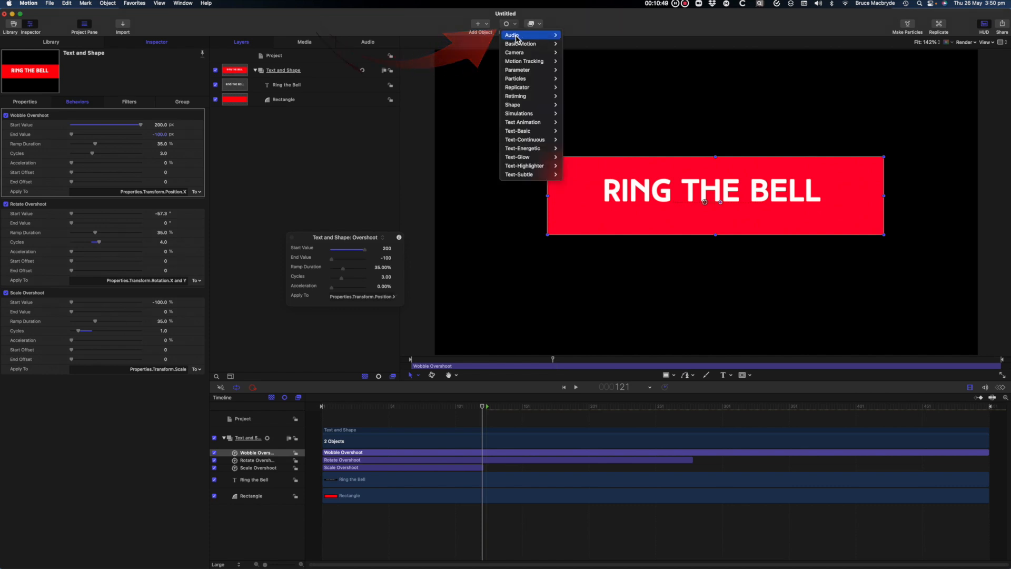
pyautogui.moveTo(519, 43)
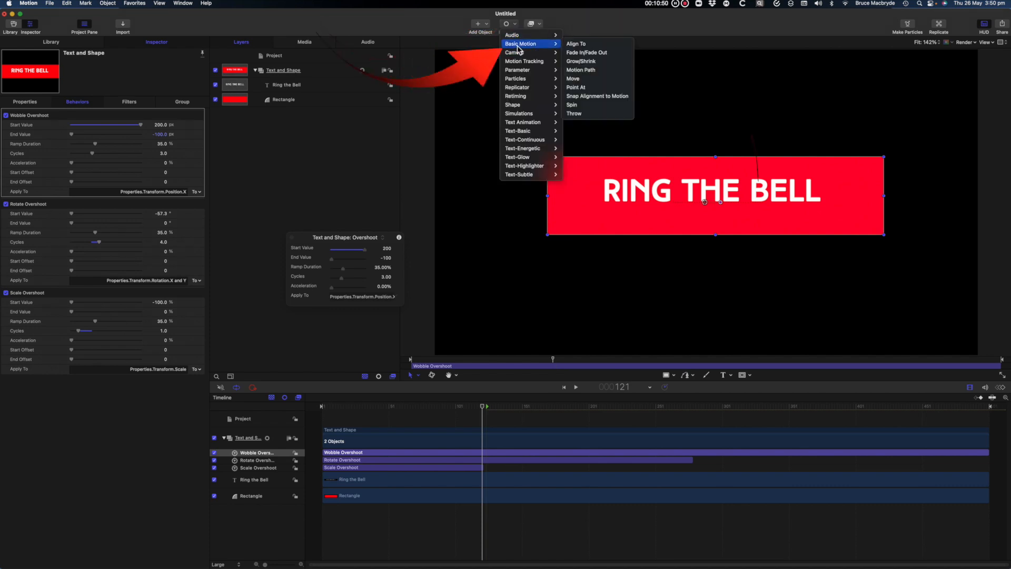
pyautogui.click(583, 53)
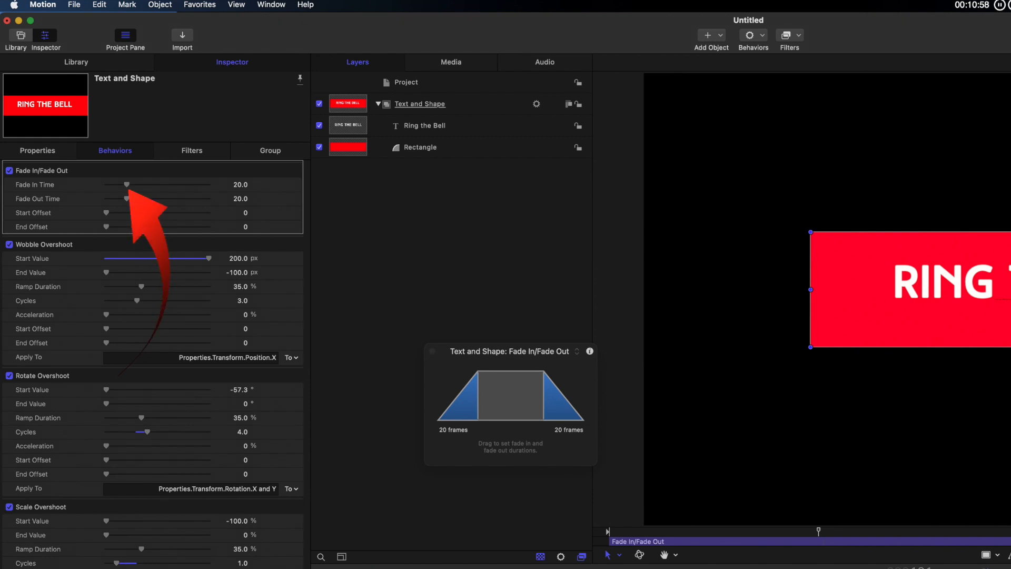
pyautogui.moveTo(126, 184); pyautogui.dragTo(92, 191)
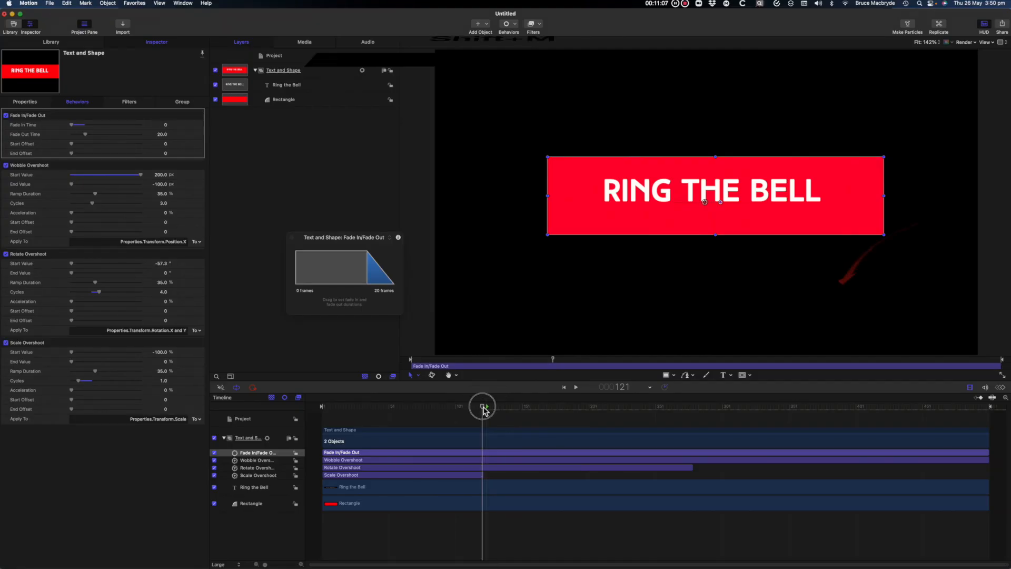
# - Add a project marker at frame 391 and set its type to a Build Out marker
pyautogui.hotkey('shift', 'm')
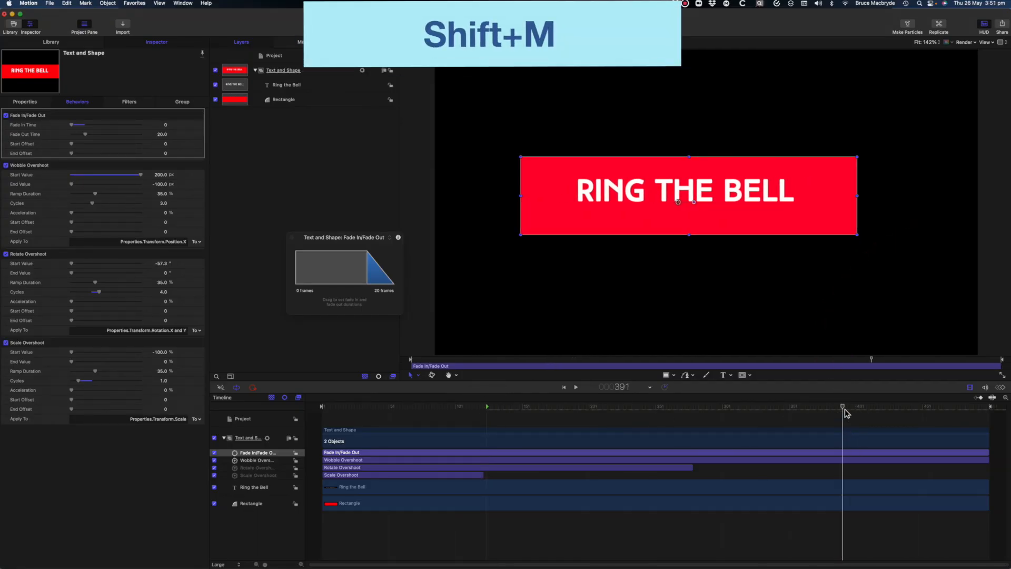
pyautogui.doubleClick(844, 413)
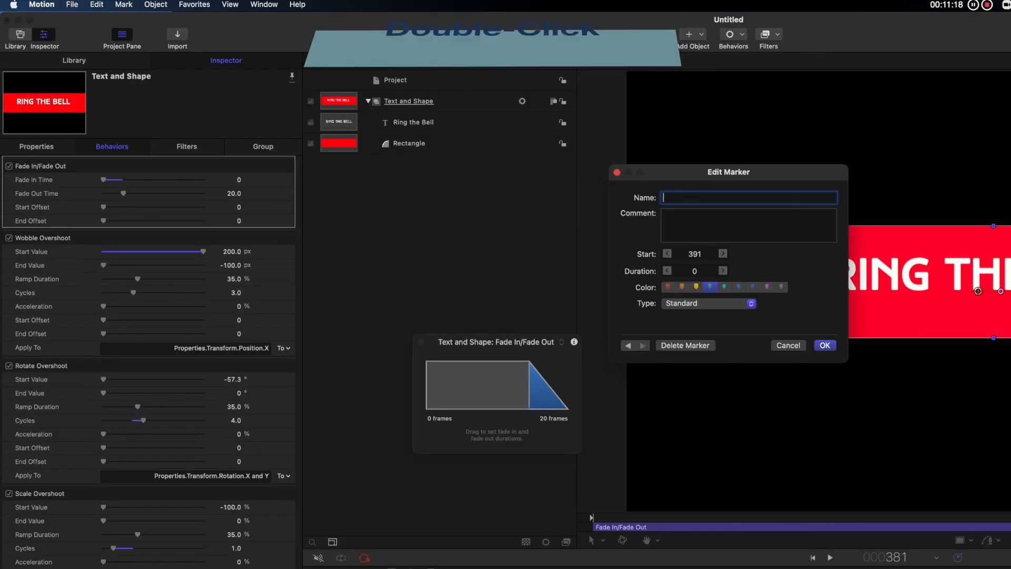
pyautogui.click(730, 310)
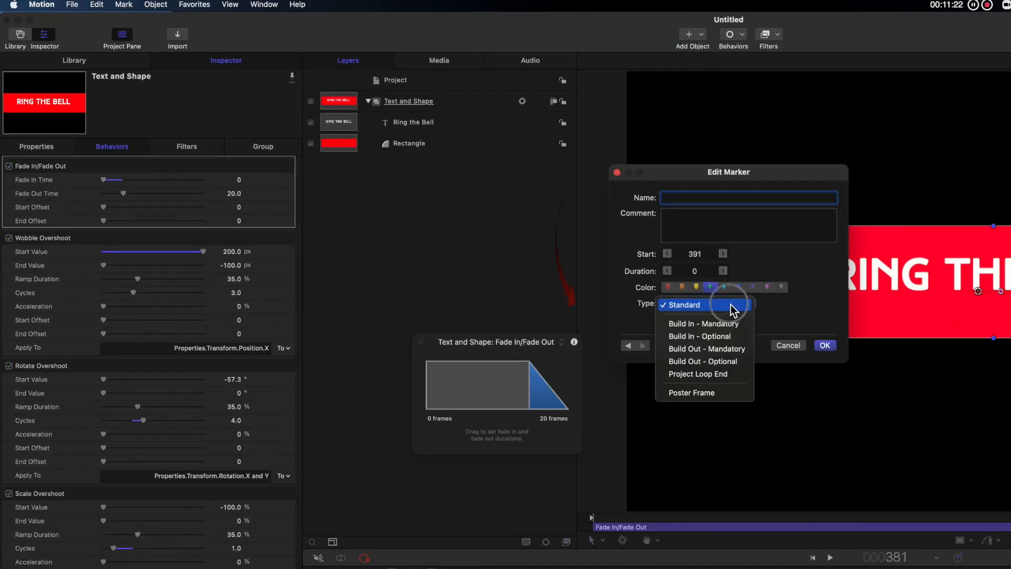
pyautogui.click(729, 355)
pyautogui.click(825, 345)
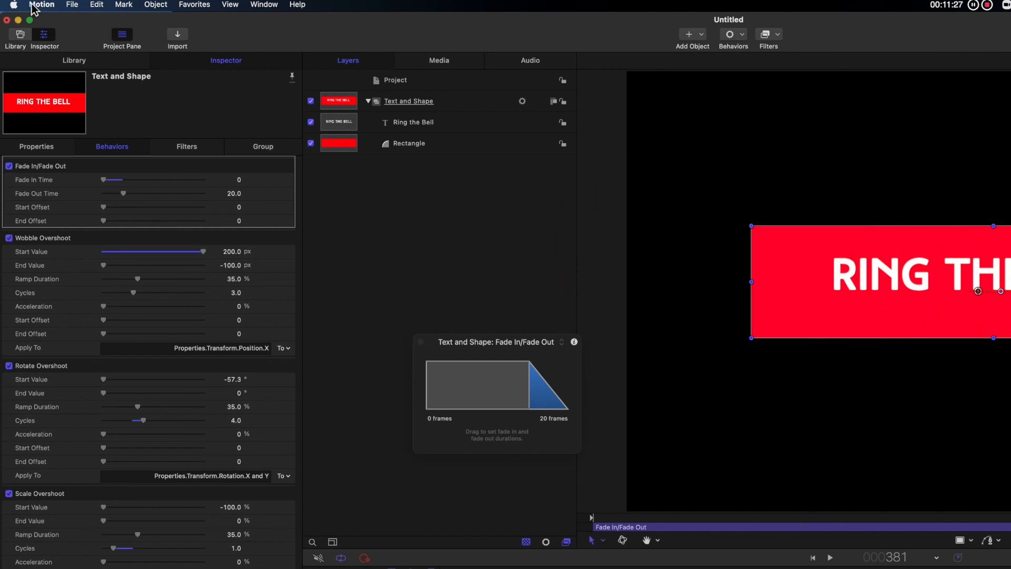
# - Publish the project as a Final Cut Pro title template named "Ring the Bell" in the Favorites category
pyautogui.click(62, 1)
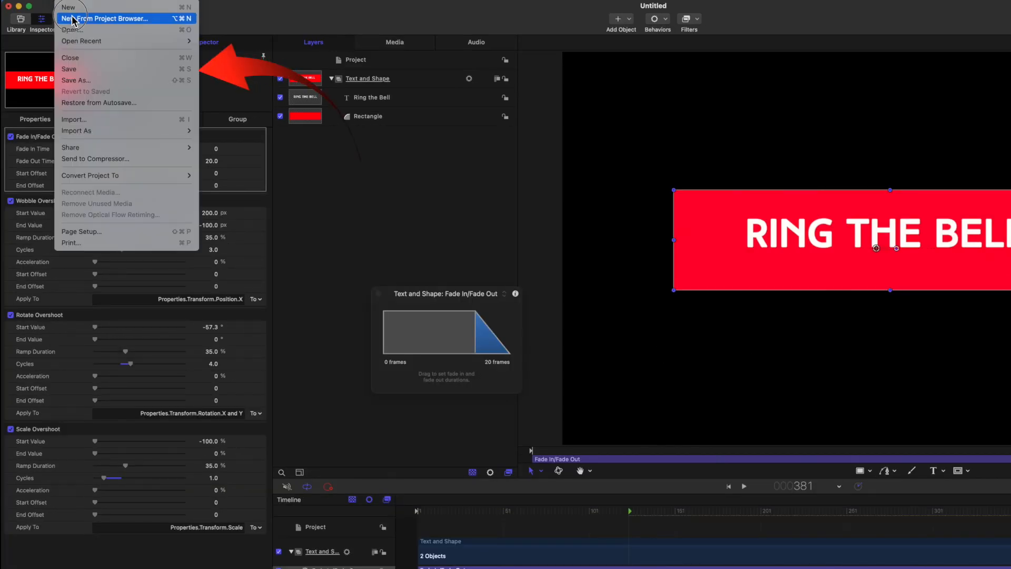
pyautogui.click(80, 69)
pyautogui.write('Ring the Be')
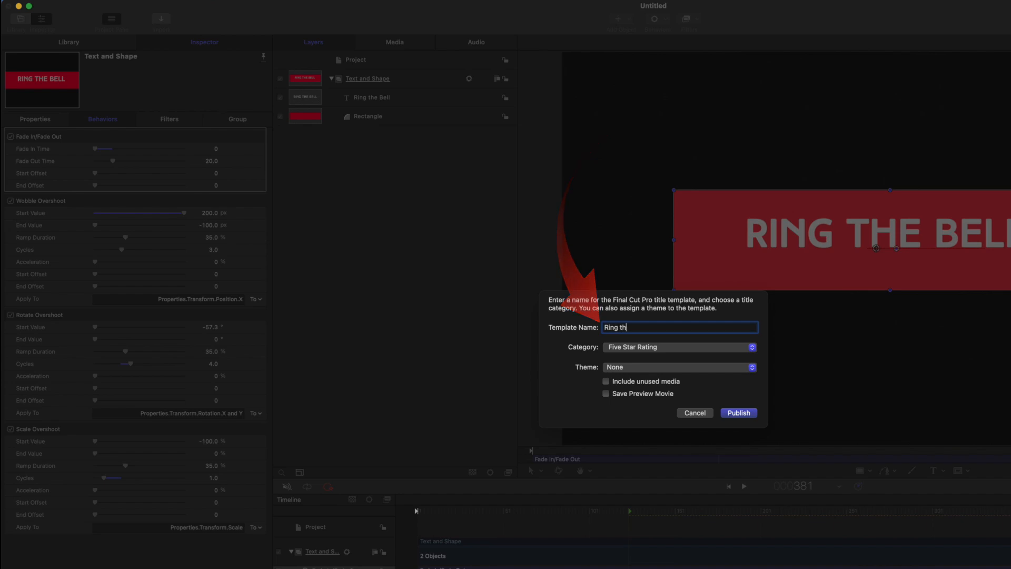
pyautogui.write('ll')
pyautogui.click(674, 348)
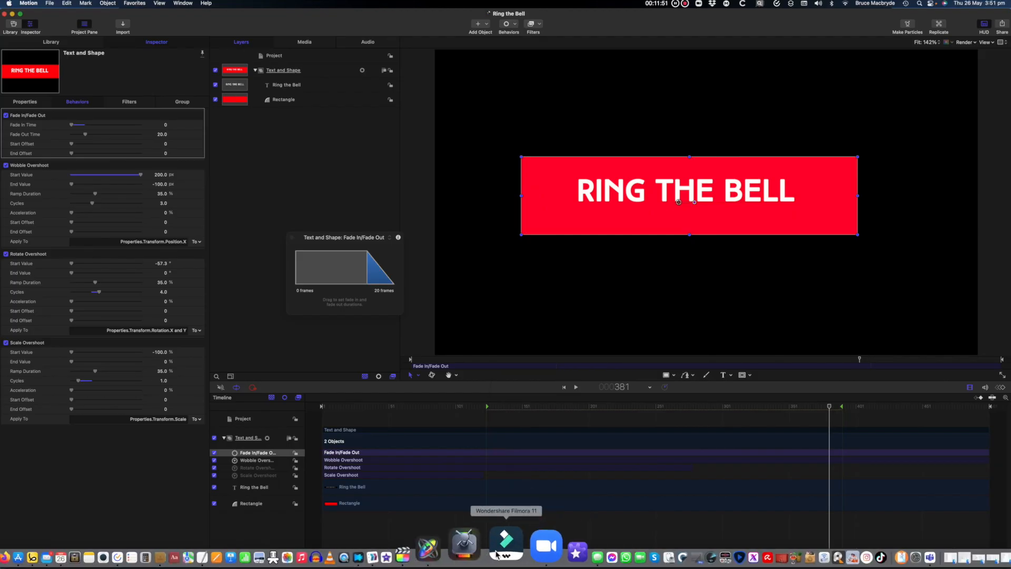
# - Switch to Final Cut Pro and place the Ring the Bell title above the main storyline in the timeline
pyautogui.click(314, 88)
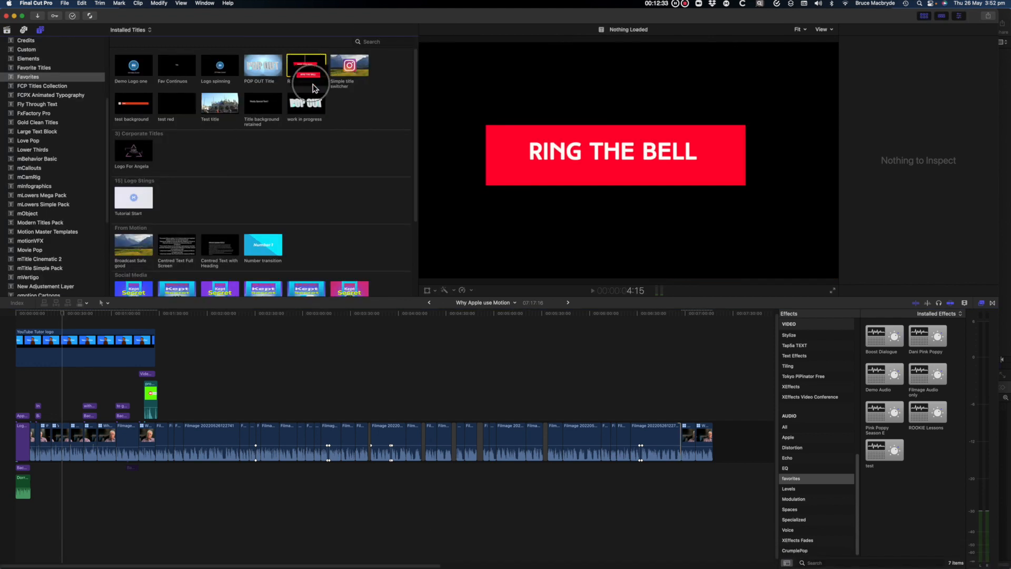
pyautogui.moveTo(314, 88); pyautogui.dragTo(323, 382)
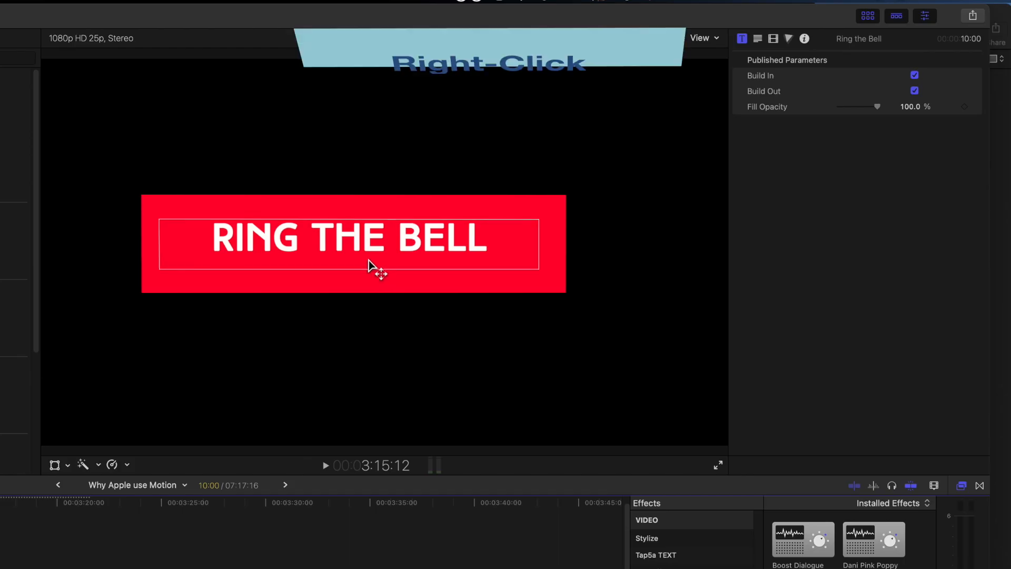
# - Transform the Ring the Bell title by moving it toward the lower left of the frame and scaling it down
pyautogui.rightClick(577, 230)
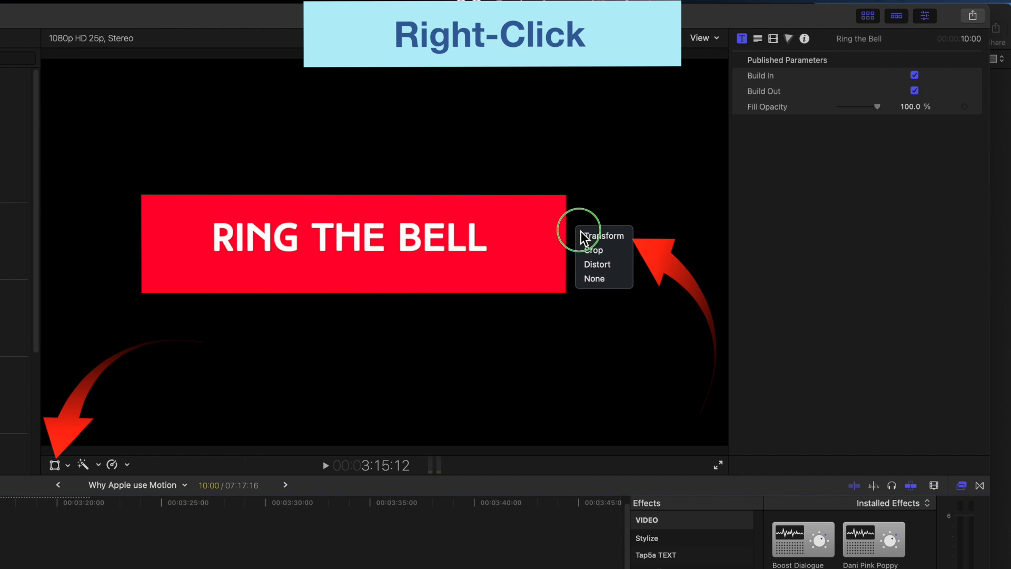
pyautogui.click(605, 233)
pyautogui.moveTo(486, 268); pyautogui.dragTo(428, 374)
pyautogui.moveTo(672, 166); pyautogui.dragTo(567, 267)
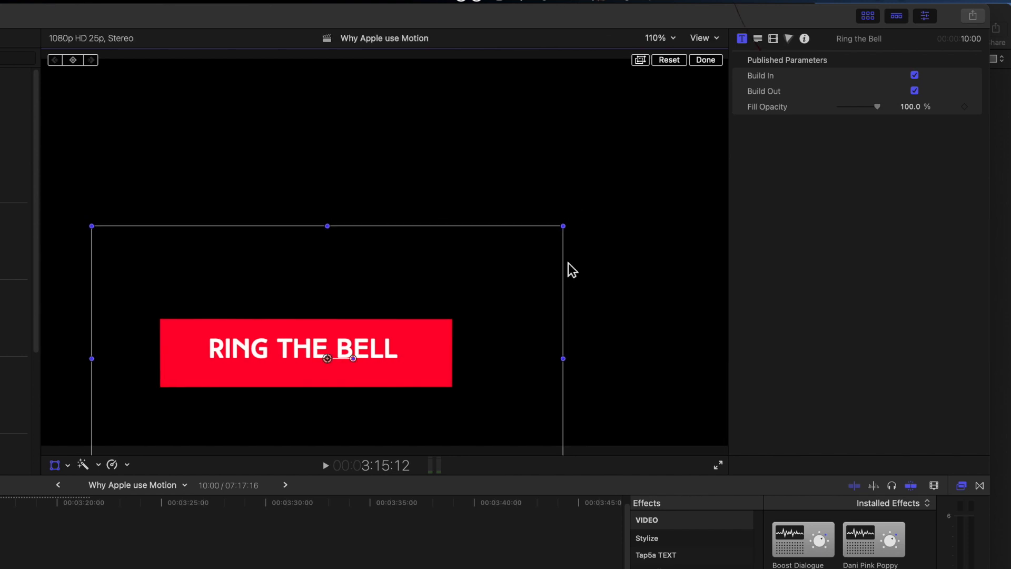
# - Turn the title's Build In and Build Out off, and switch both back on
pyautogui.click(916, 76)
pyautogui.click(916, 91)
pyautogui.click(918, 76)
pyautogui.click(915, 91)
# - Examine the title's text formatting settings, from font and spacing through position, rotation and scale, and show the Face options
pyautogui.click(759, 40)
pyautogui.moveTo(810, 105); pyautogui.dragTo(728, 108)
pyautogui.scroll(-5, 872, 179)
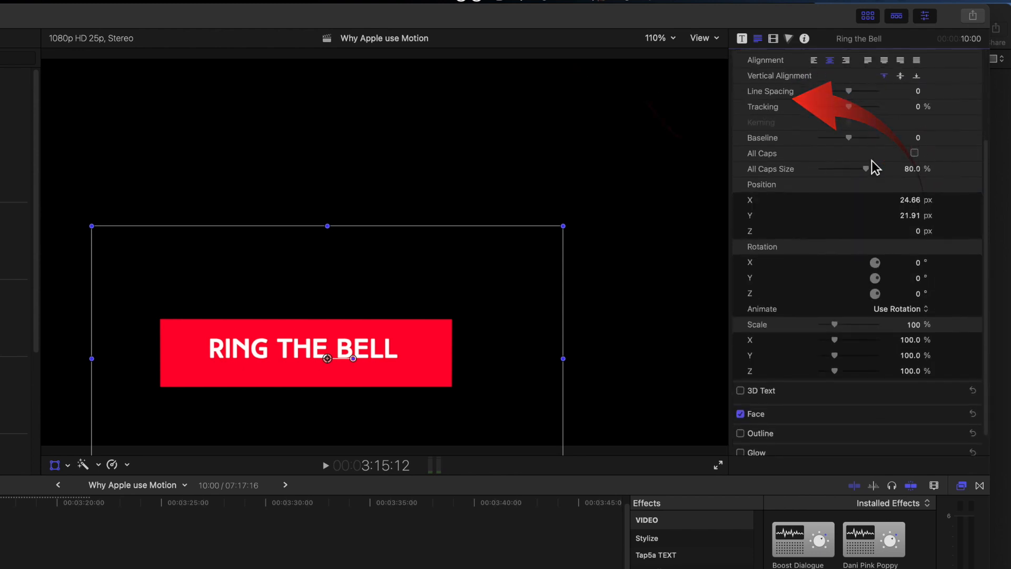
pyautogui.scroll(4, 871, 161)
pyautogui.click(867, 125)
pyautogui.click(874, 129)
pyautogui.scroll(-5, 848, 316)
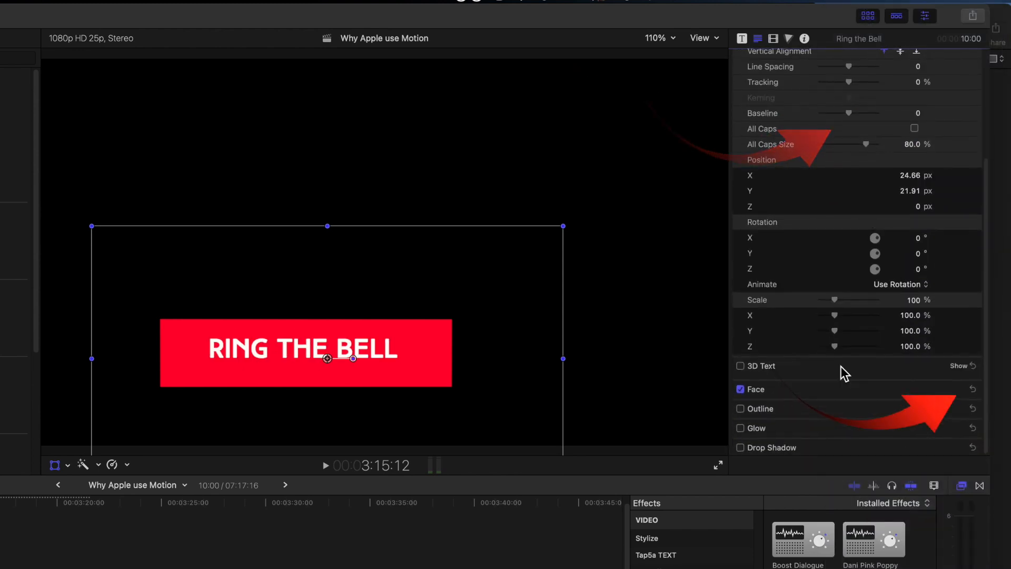
pyautogui.click(961, 390)
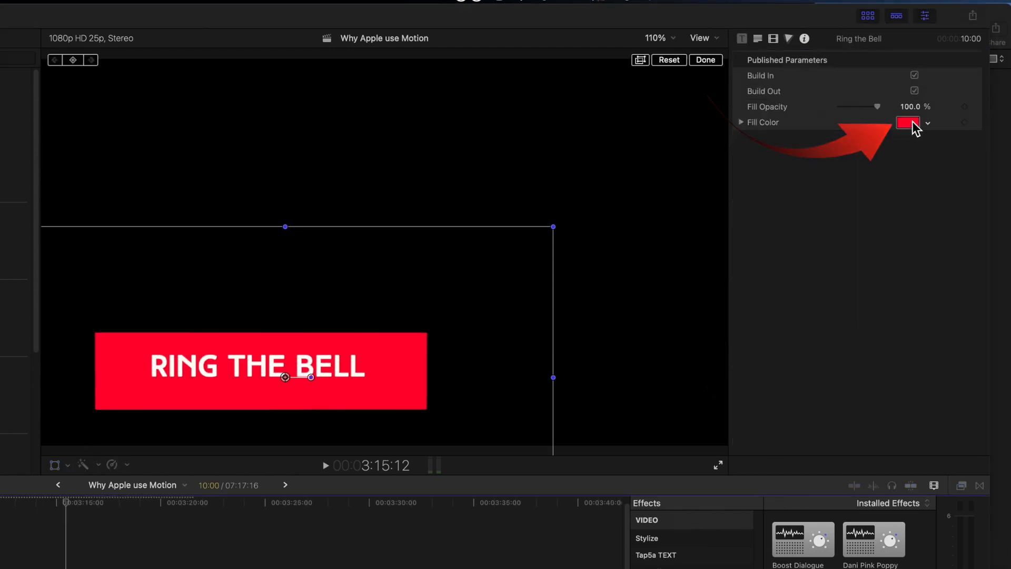
# - Change the title's Fill Color from the color swatches to light blue
pyautogui.click(914, 124)
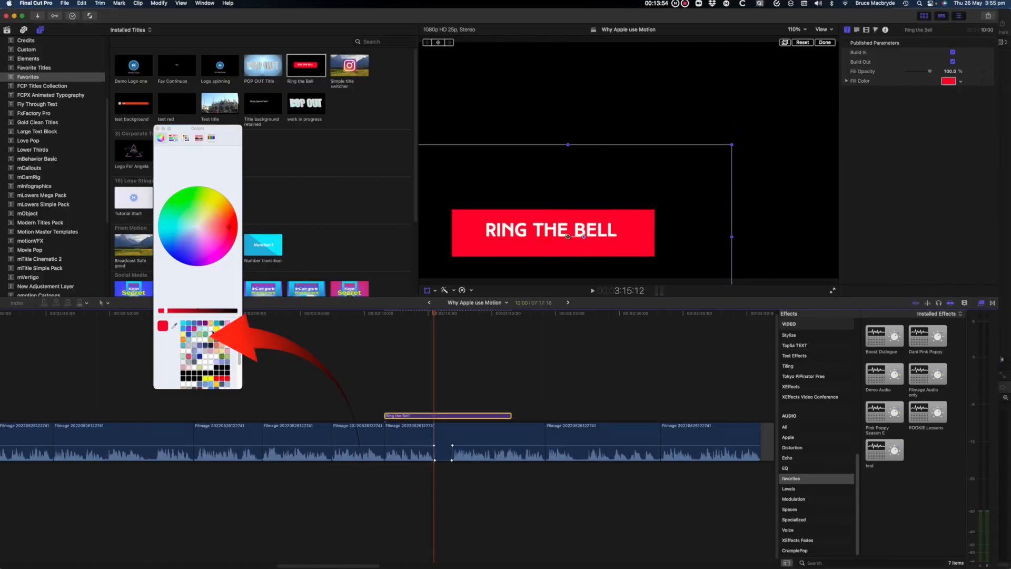
pyautogui.click(189, 322)
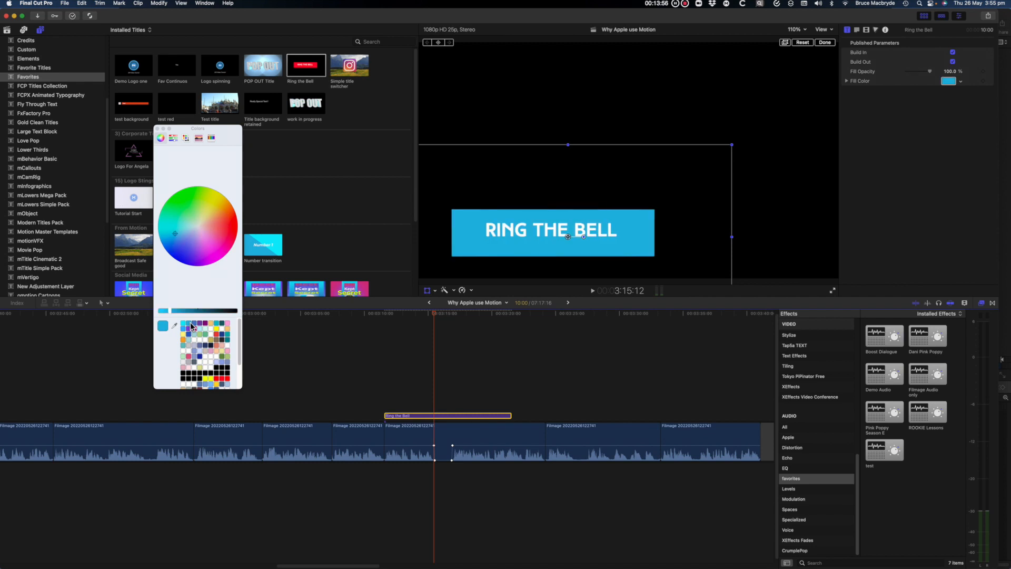